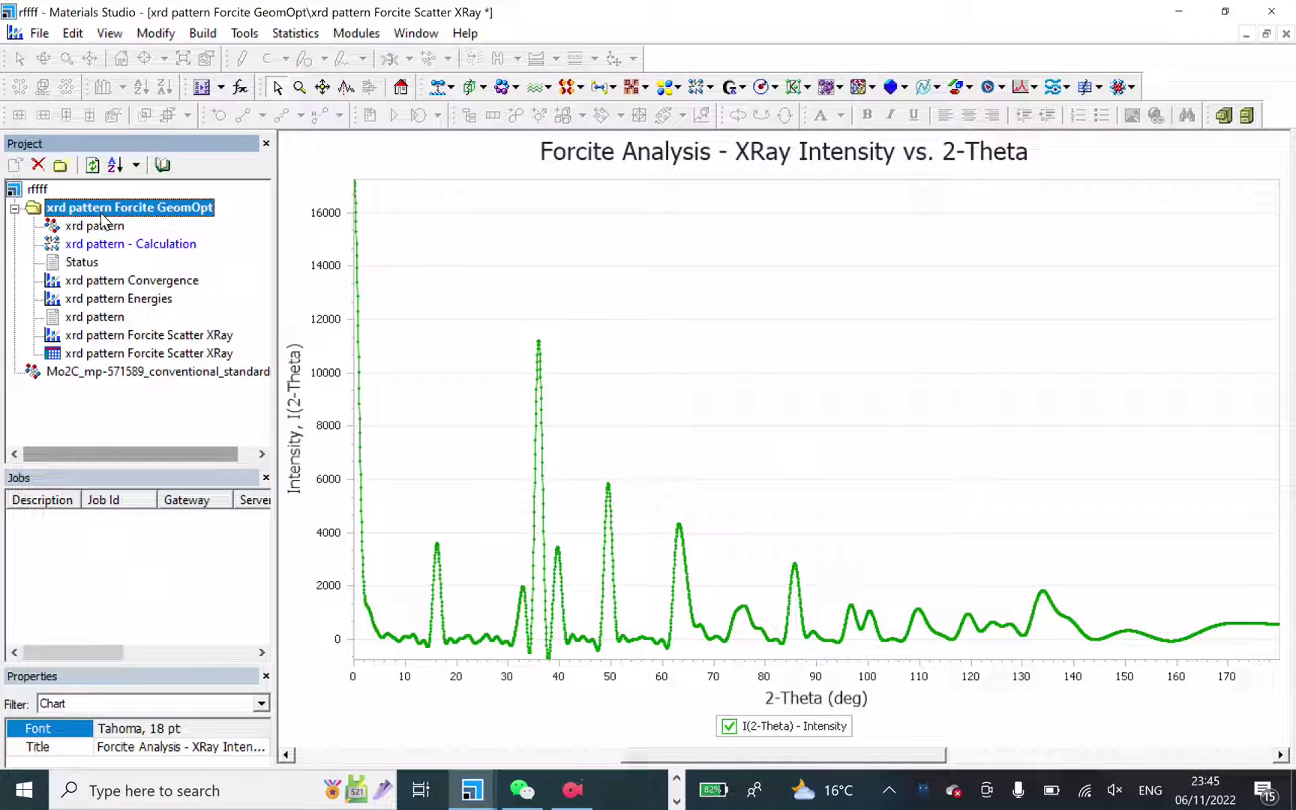
Step: Delete the xrd pattern Forcite GeomOpt folder with its contents and the Mo2C structure from the rffff project
{"action": "left_click", "coordinate": [78, 371], "text": "shift"}
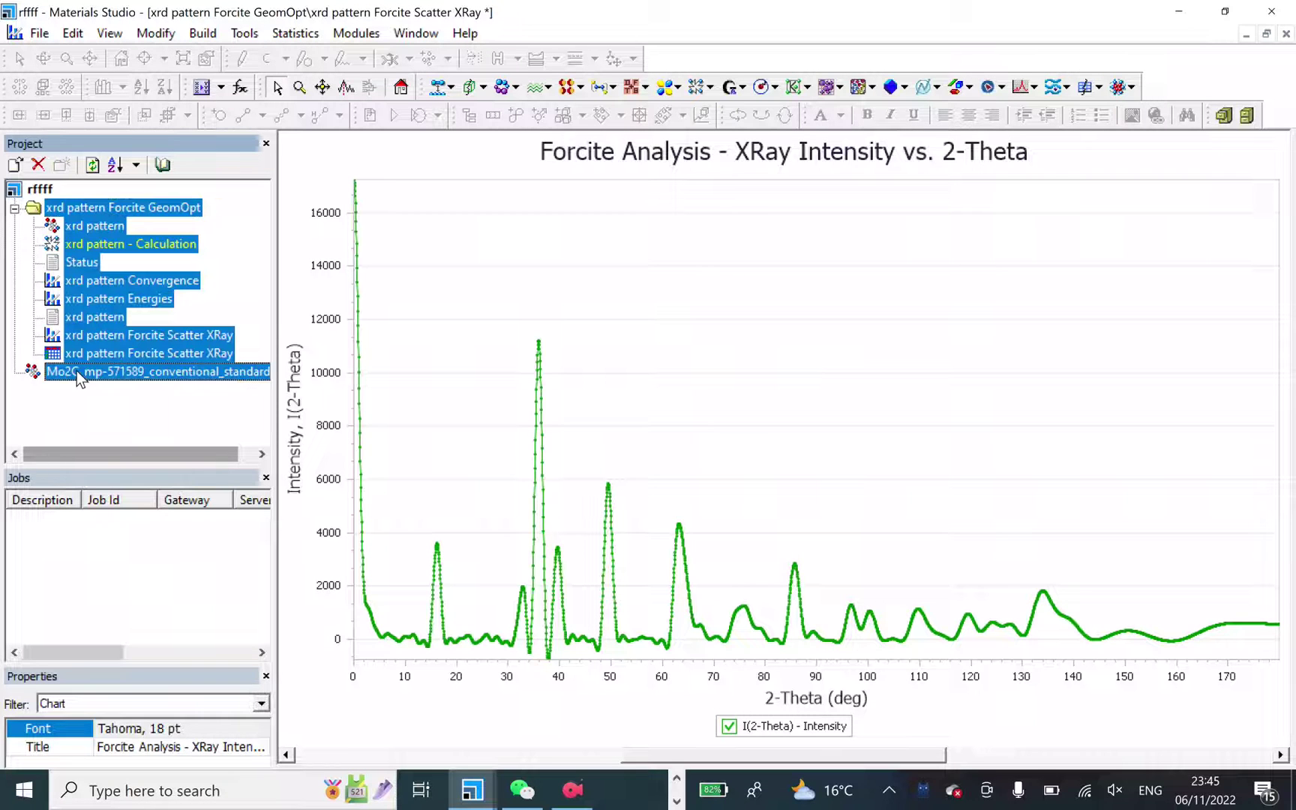
{"action": "right_click", "coordinate": [89, 256]}
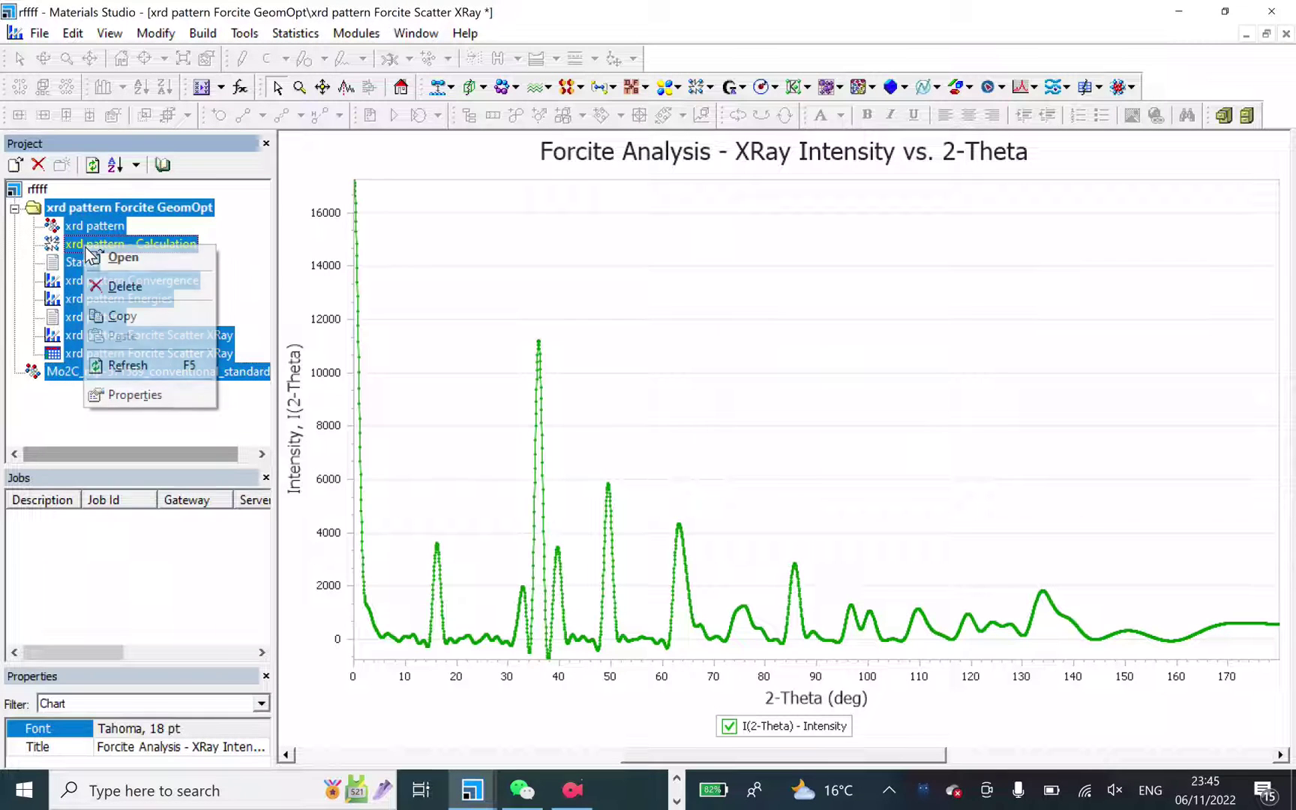
{"action": "left_click", "coordinate": [119, 286]}
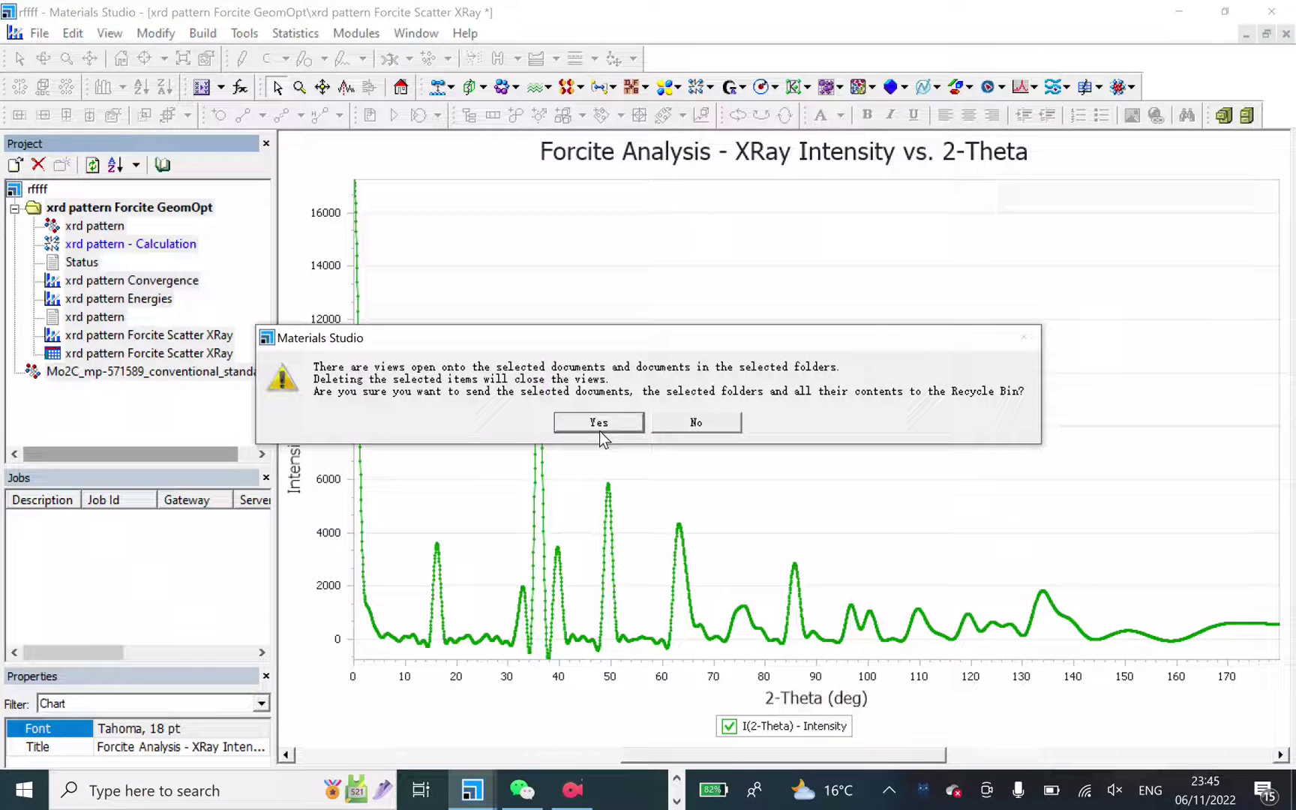
{"action": "left_click", "coordinate": [602, 422]}
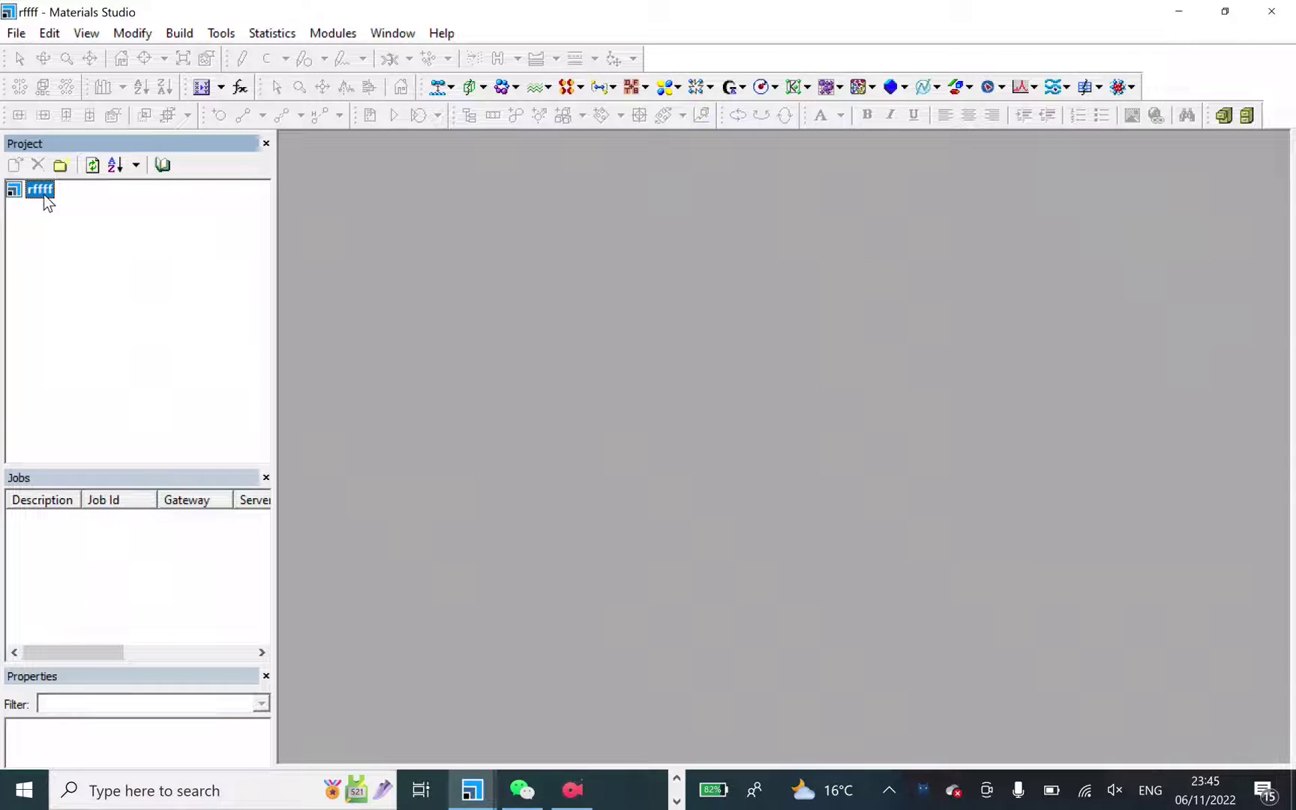
Step: Create a new 3D Atomistic document in the rffff project
{"action": "right_click", "coordinate": [43, 192]}
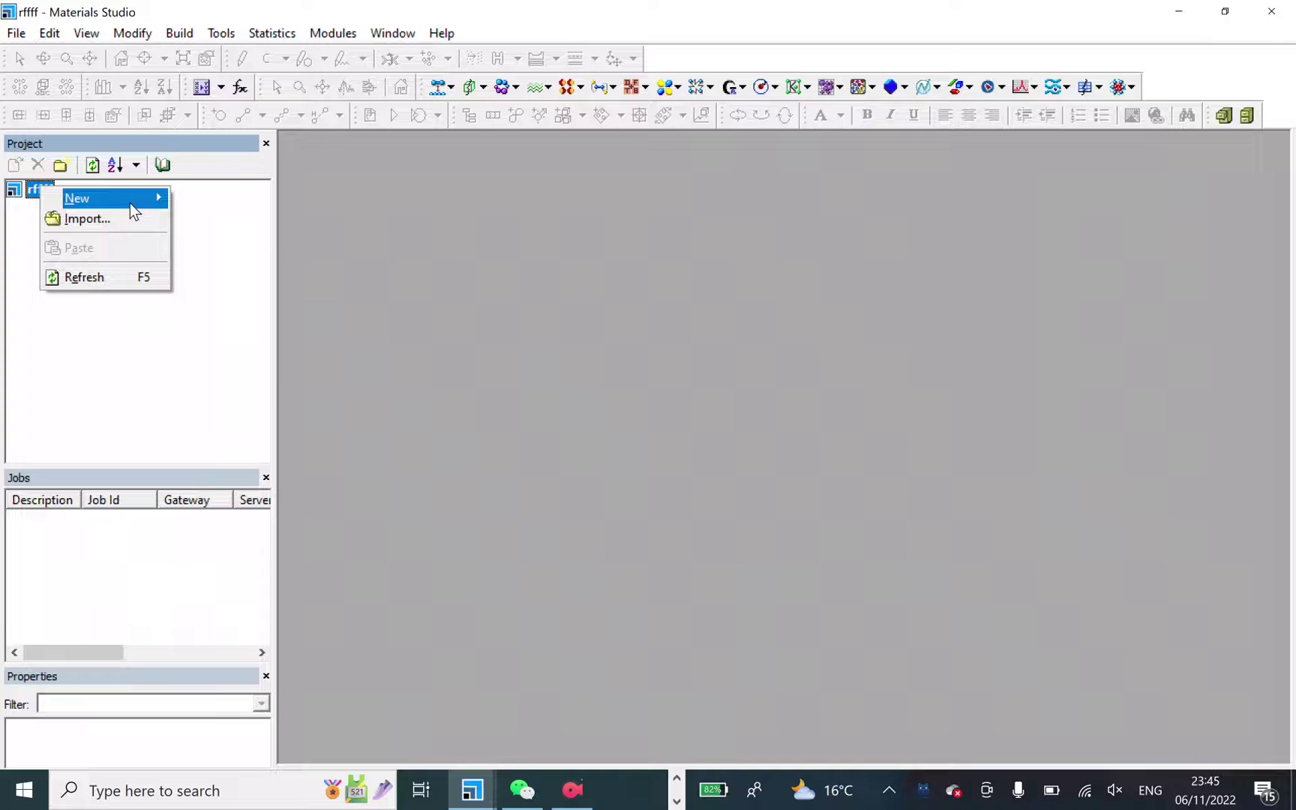
{"action": "mouse_move", "coordinate": [140, 207]}
{"action": "left_click", "coordinate": [267, 227]}
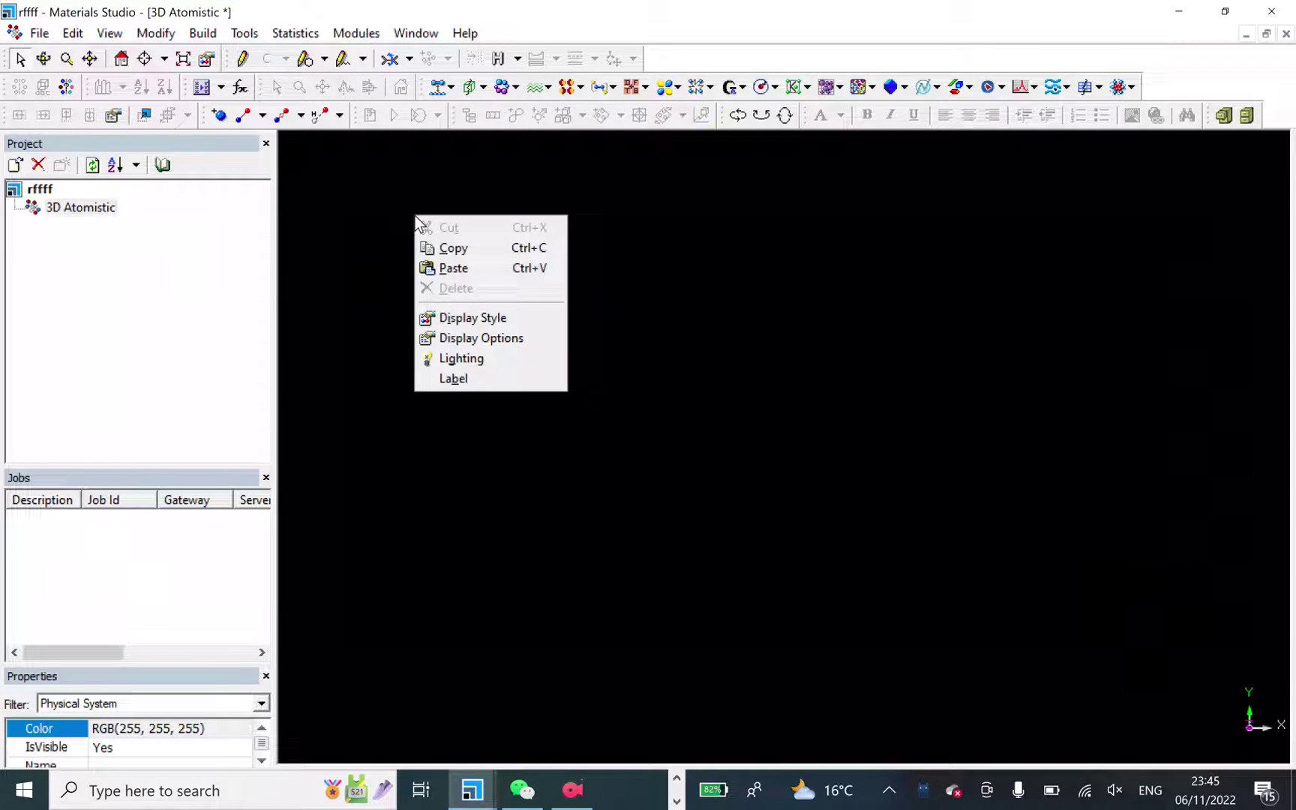
Step: Check the display style and display options of the empty 3D Atomistic document
{"action": "left_click", "coordinate": [479, 312]}
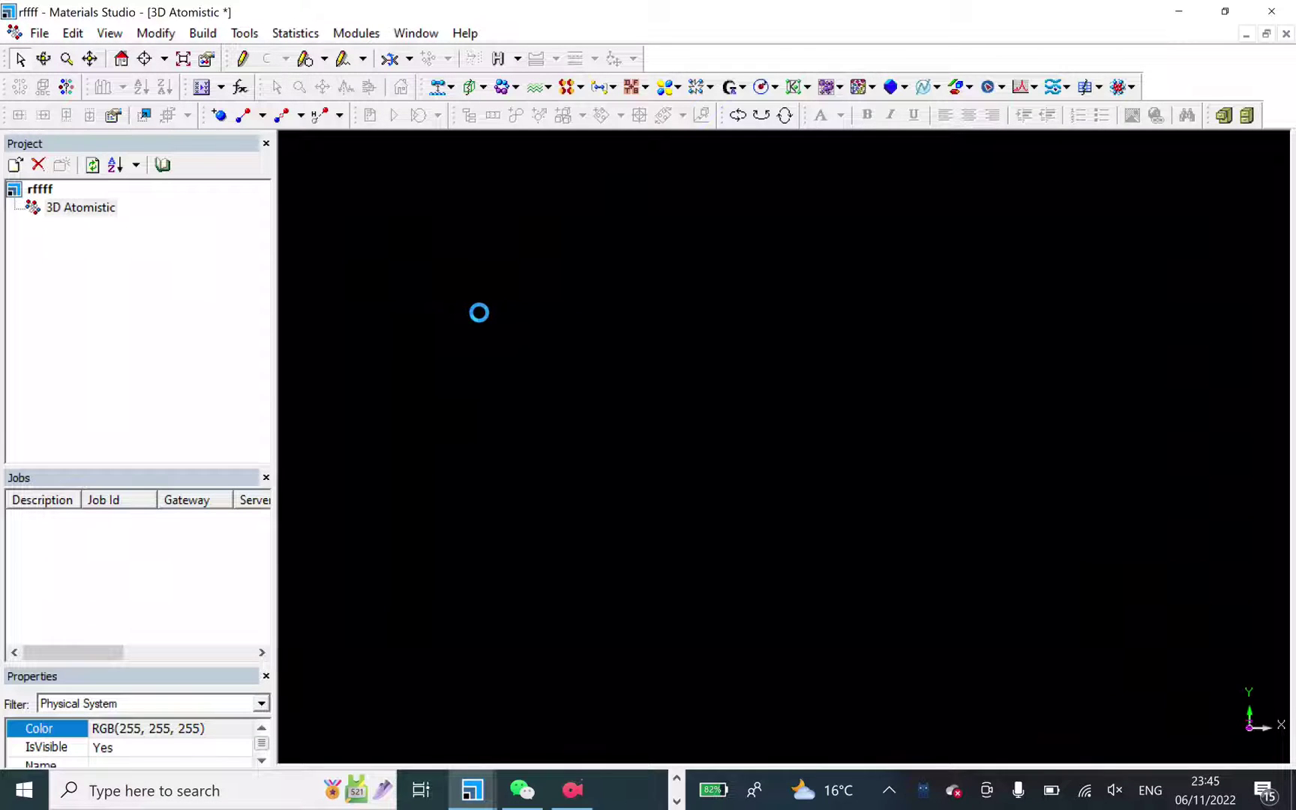
{"action": "left_click", "coordinate": [556, 222]}
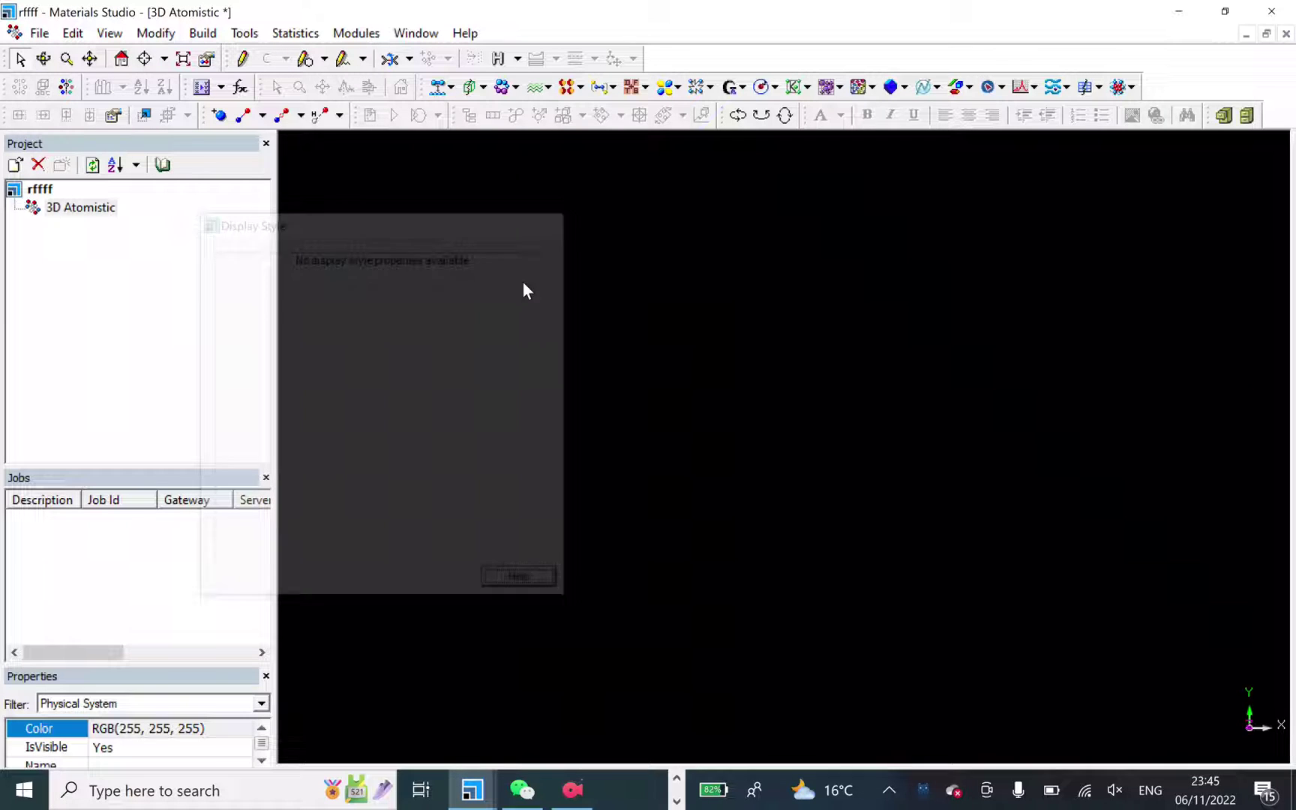
{"action": "right_click", "coordinate": [414, 336]}
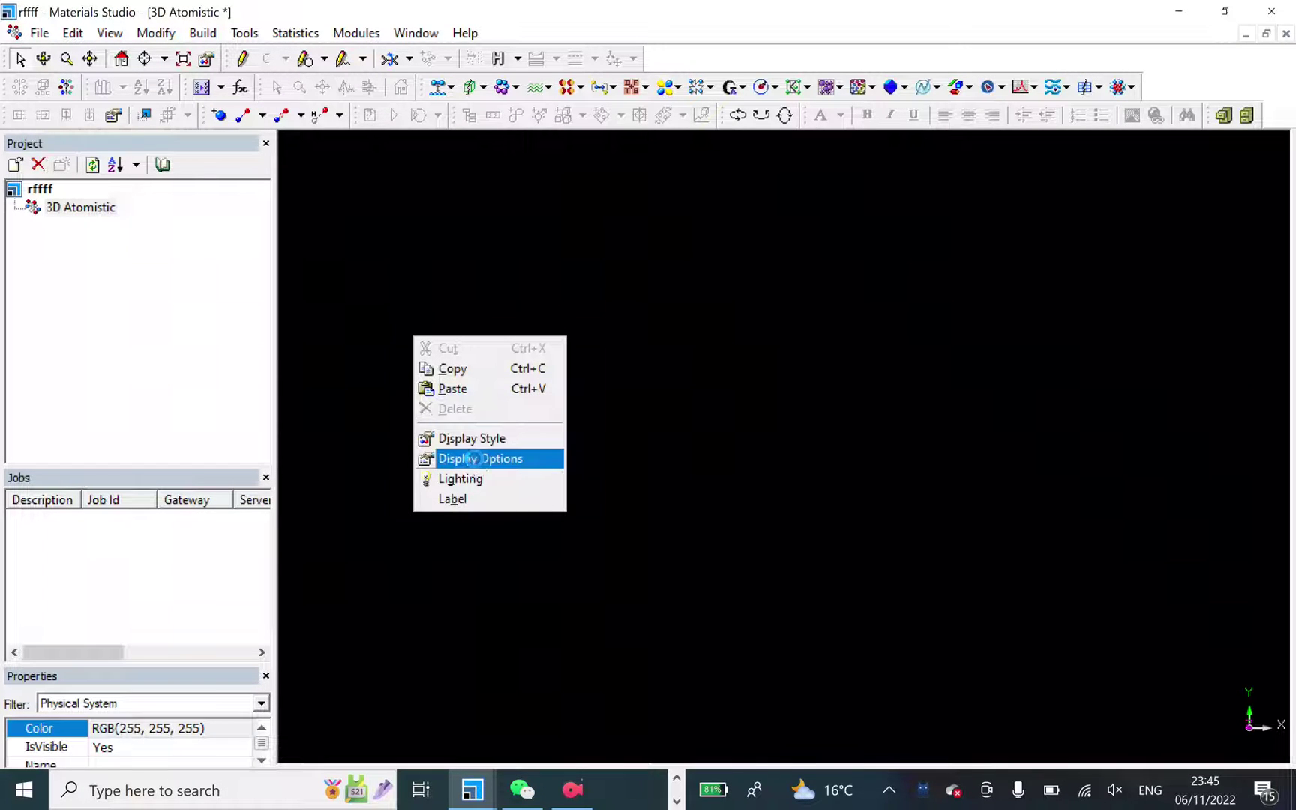
{"action": "left_click", "coordinate": [476, 459]}
{"action": "left_click", "coordinate": [428, 305]}
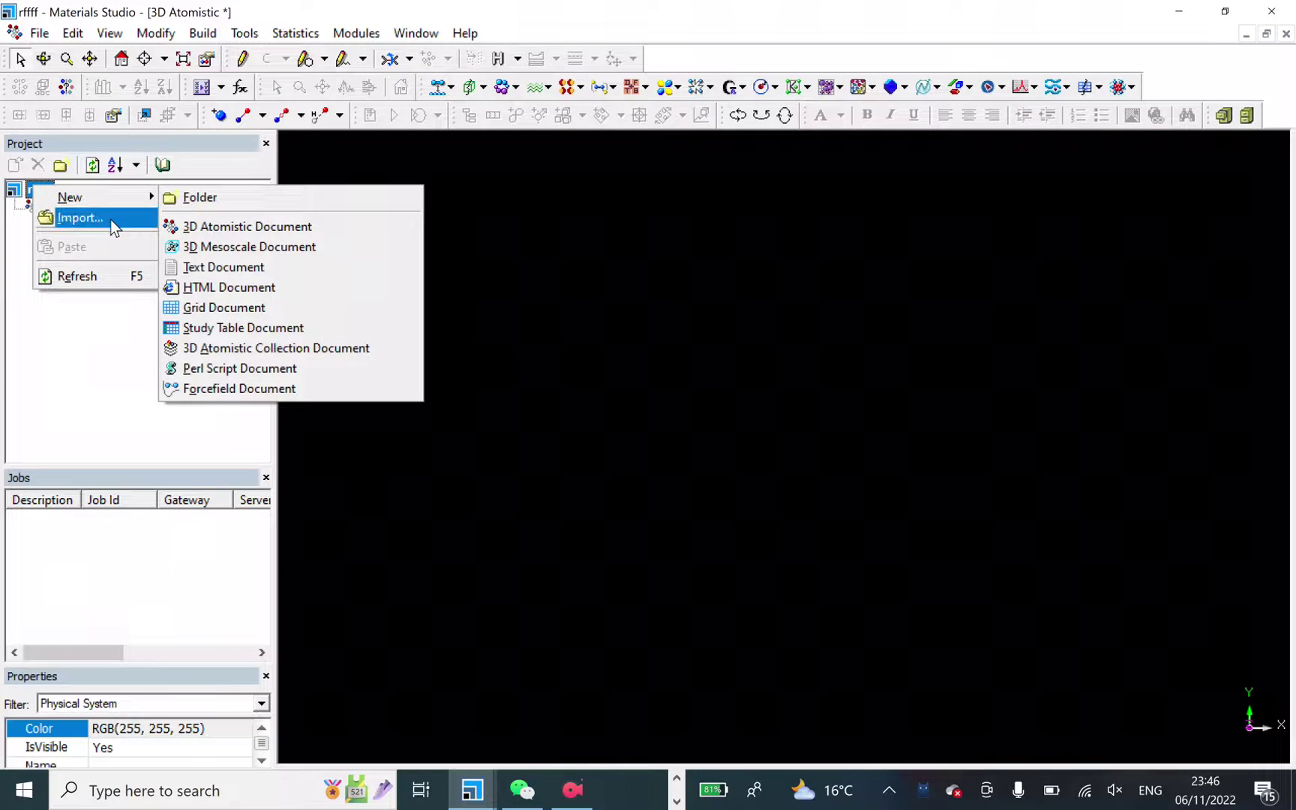
Step: Import the structure file Mo2C_mp-571589_conventional_standard (3).cif from the Desktop into the rffff project
{"action": "left_click", "coordinate": [110, 219]}
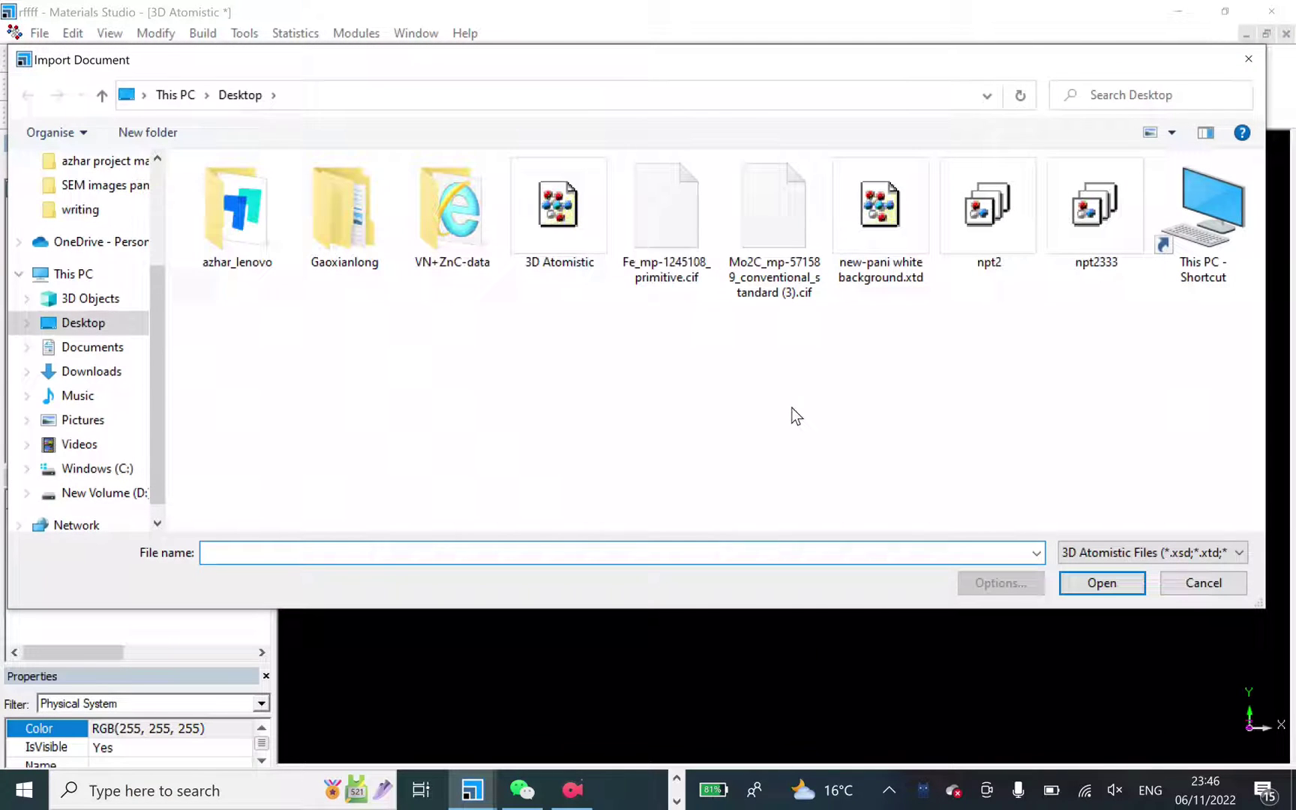
{"action": "left_click", "coordinate": [783, 201]}
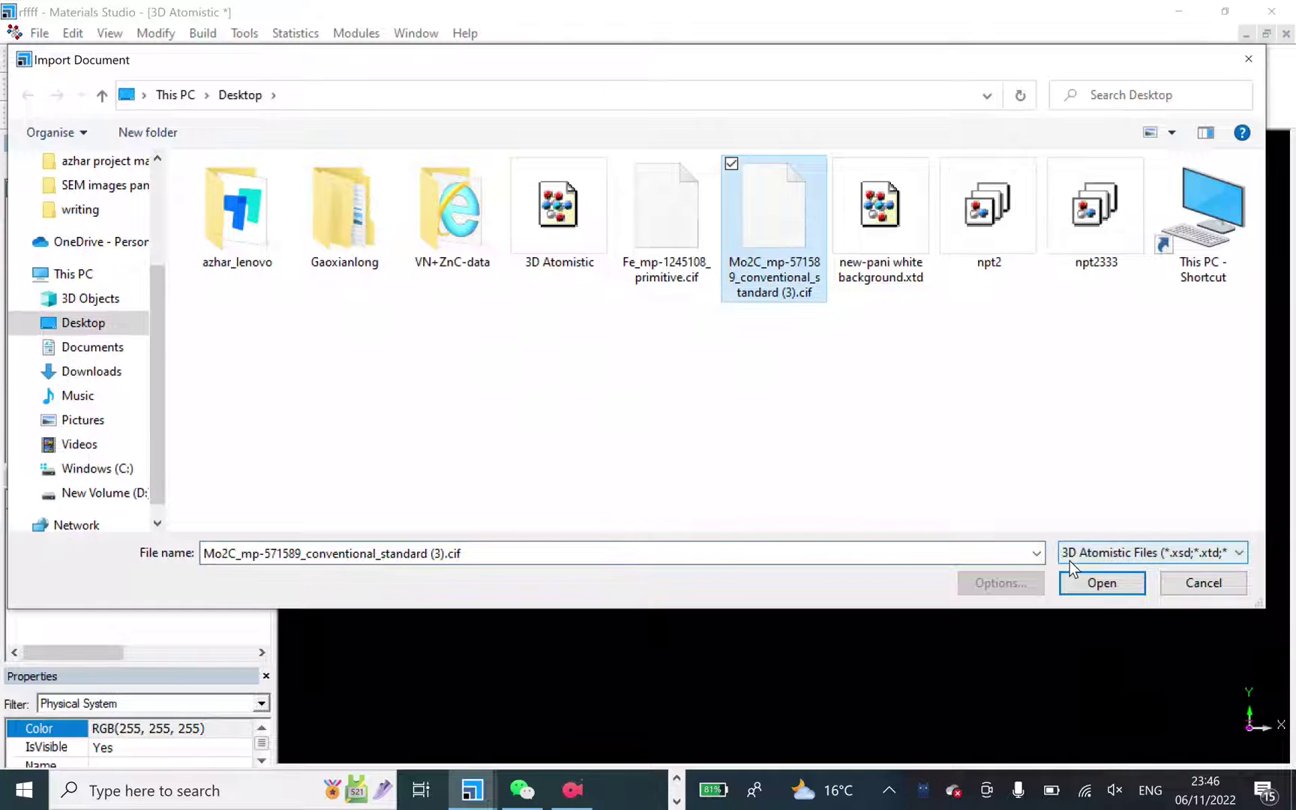
{"action": "left_click", "coordinate": [1101, 584]}
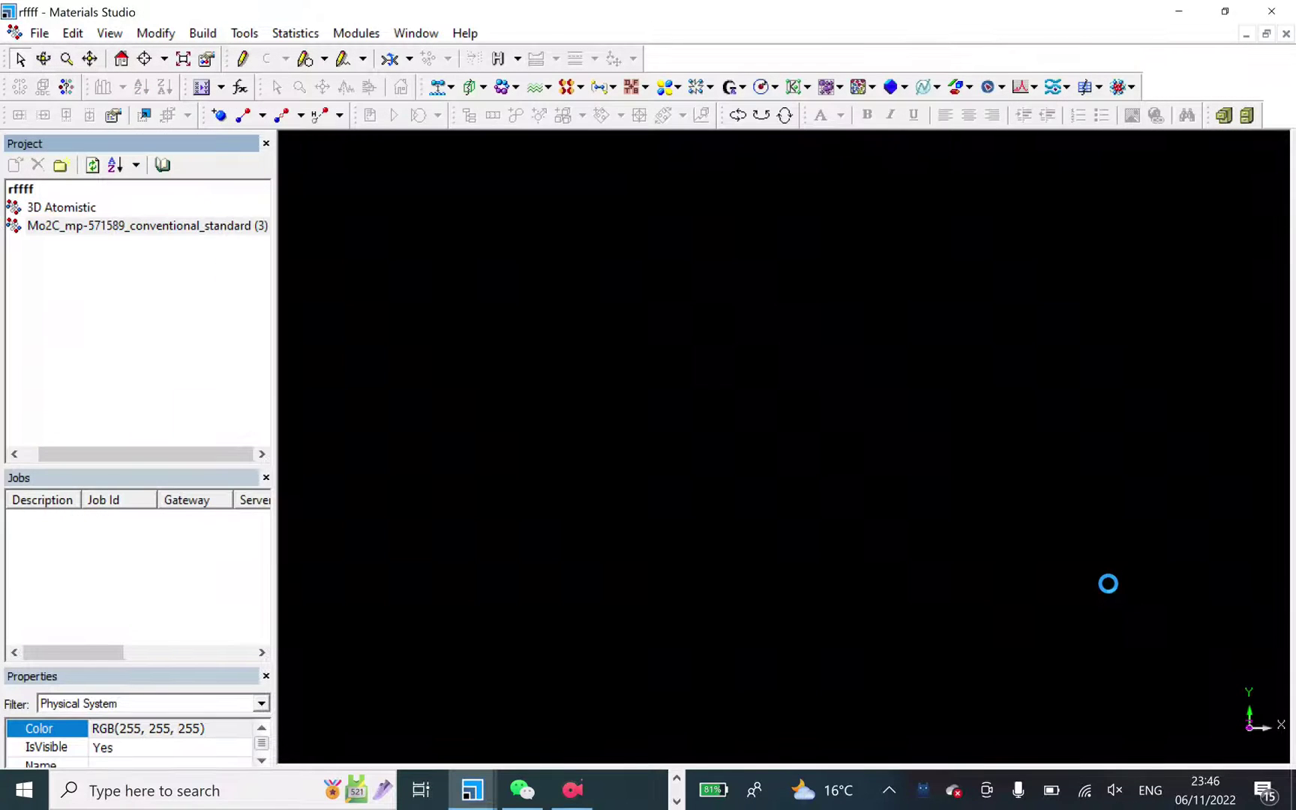
Step: Change the atom display style of the Mo2C structure to Ball and stick
{"action": "right_click", "coordinate": [514, 264]}
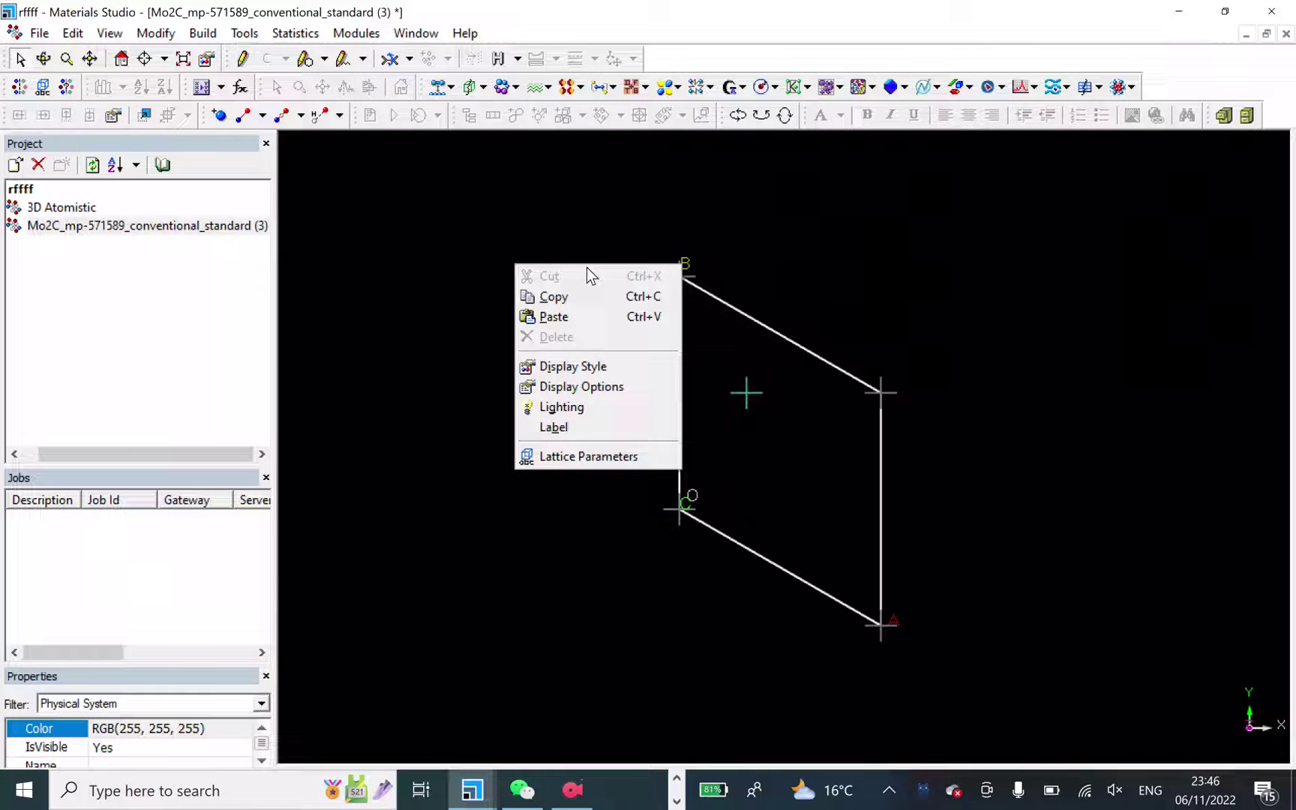
{"action": "left_click", "coordinate": [484, 271]}
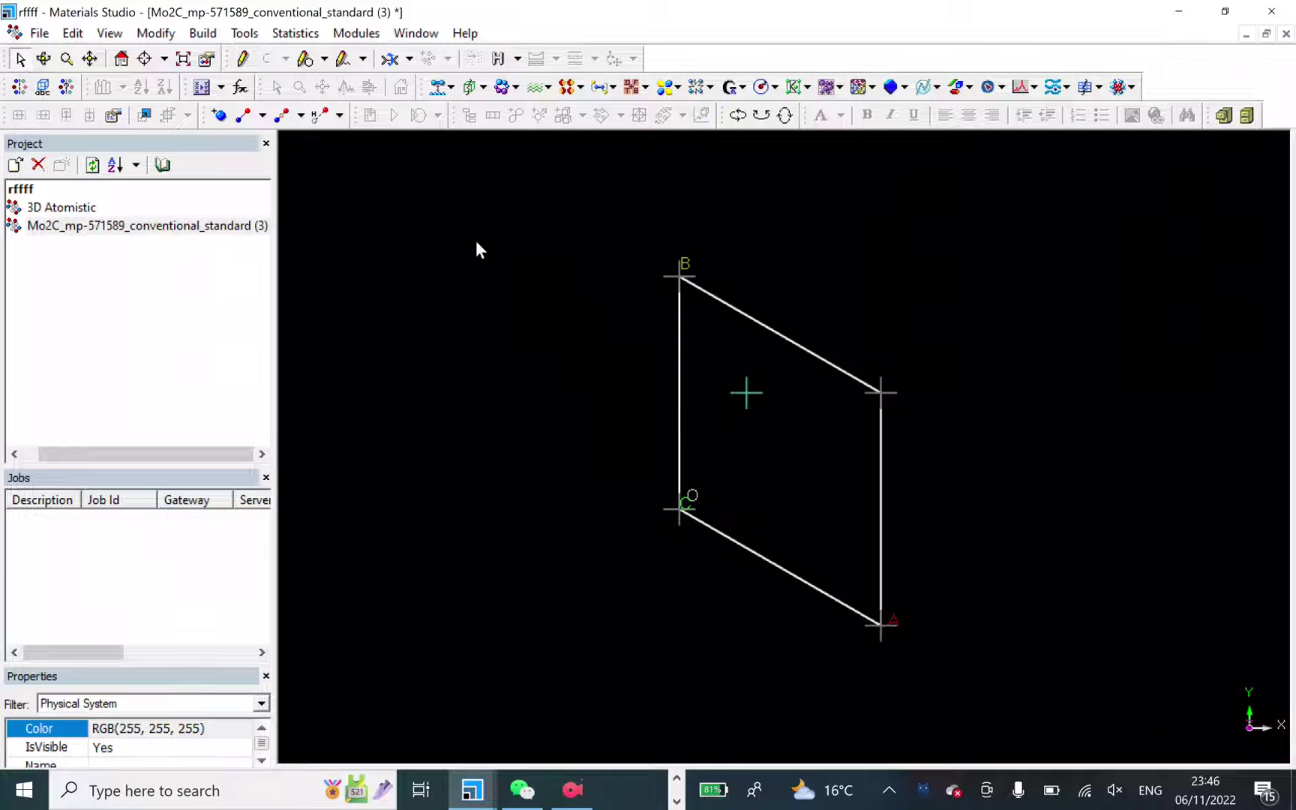
{"action": "right_click", "coordinate": [452, 223]}
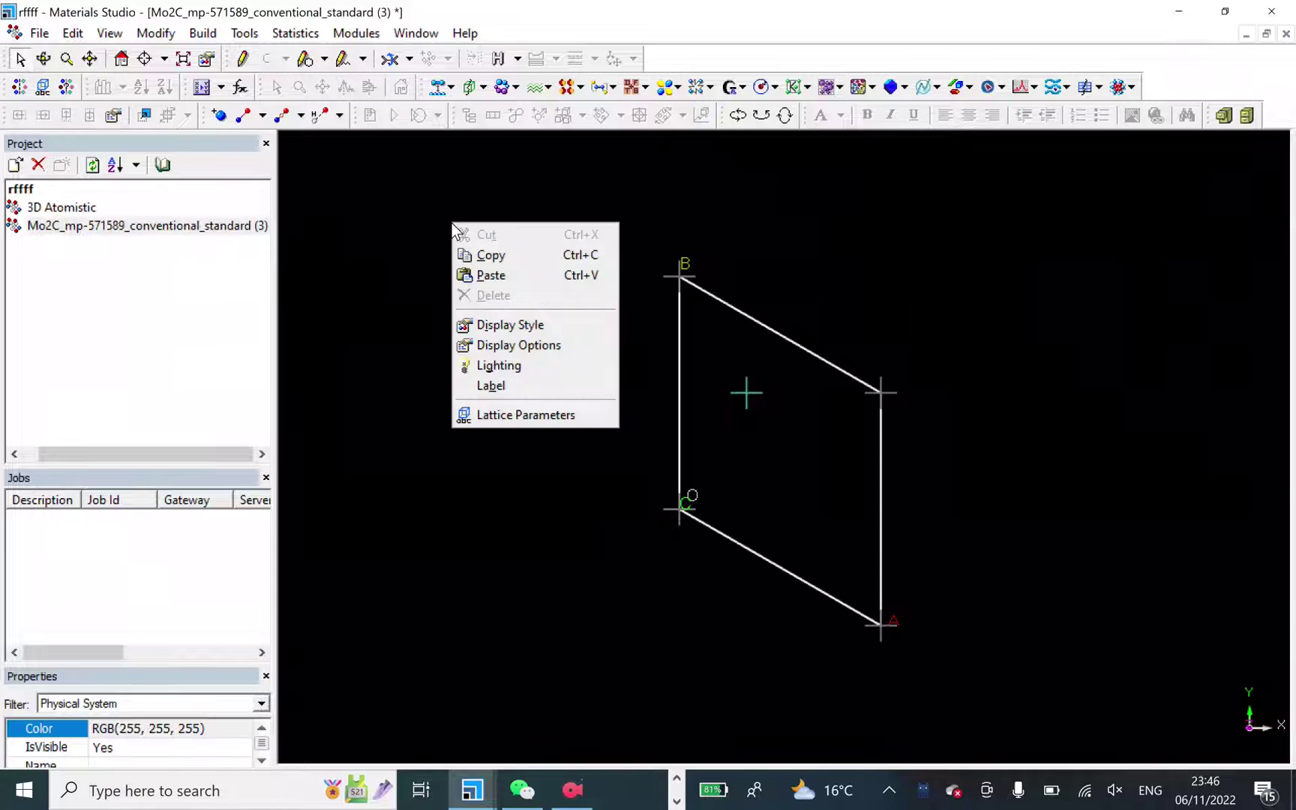
{"action": "left_click", "coordinate": [538, 326]}
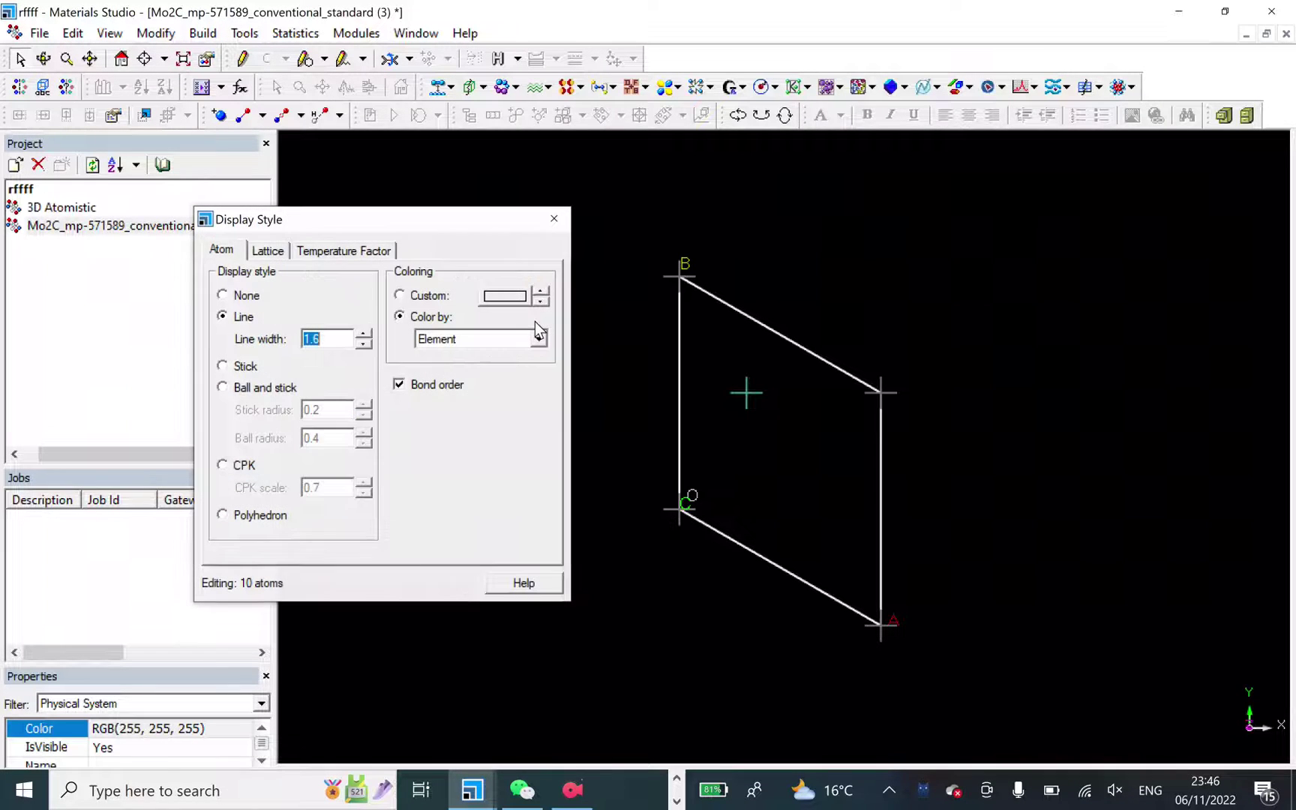
{"action": "left_click", "coordinate": [223, 387]}
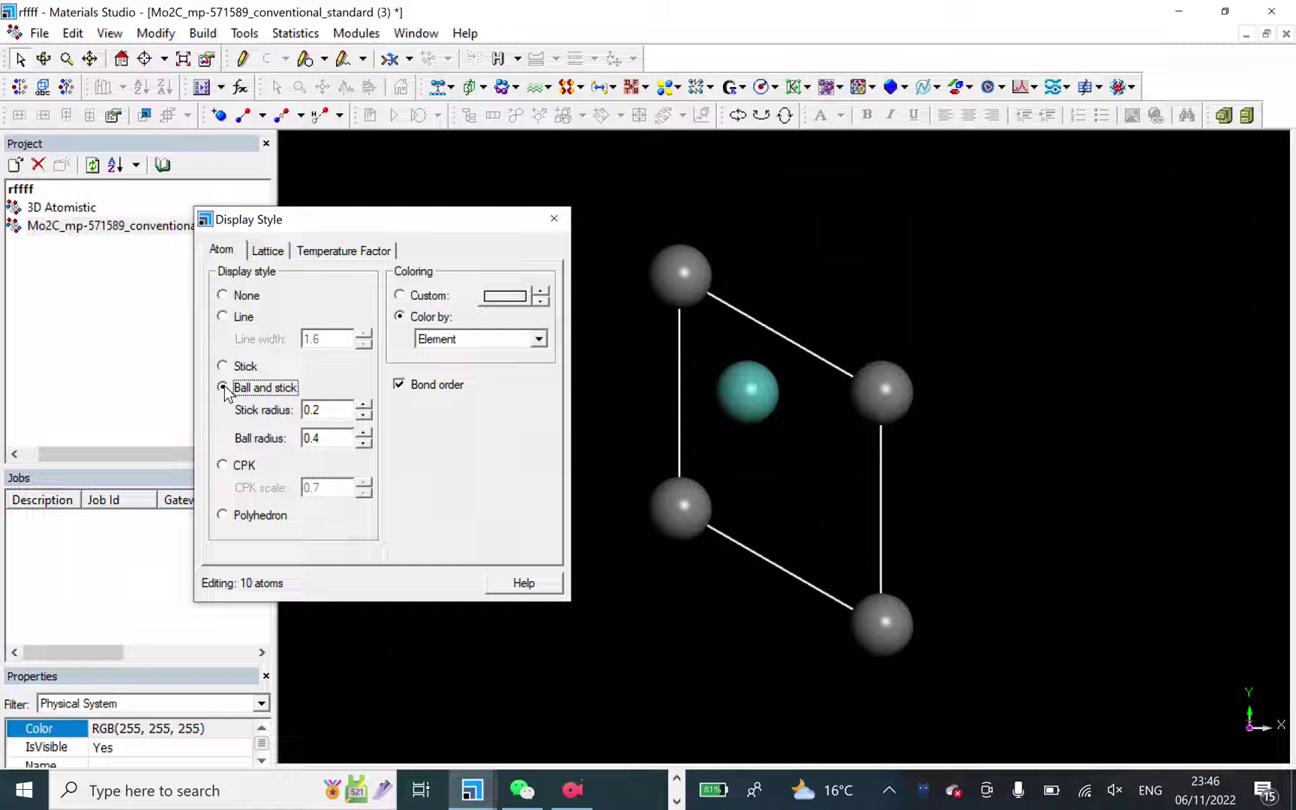
{"action": "left_click", "coordinate": [555, 219]}
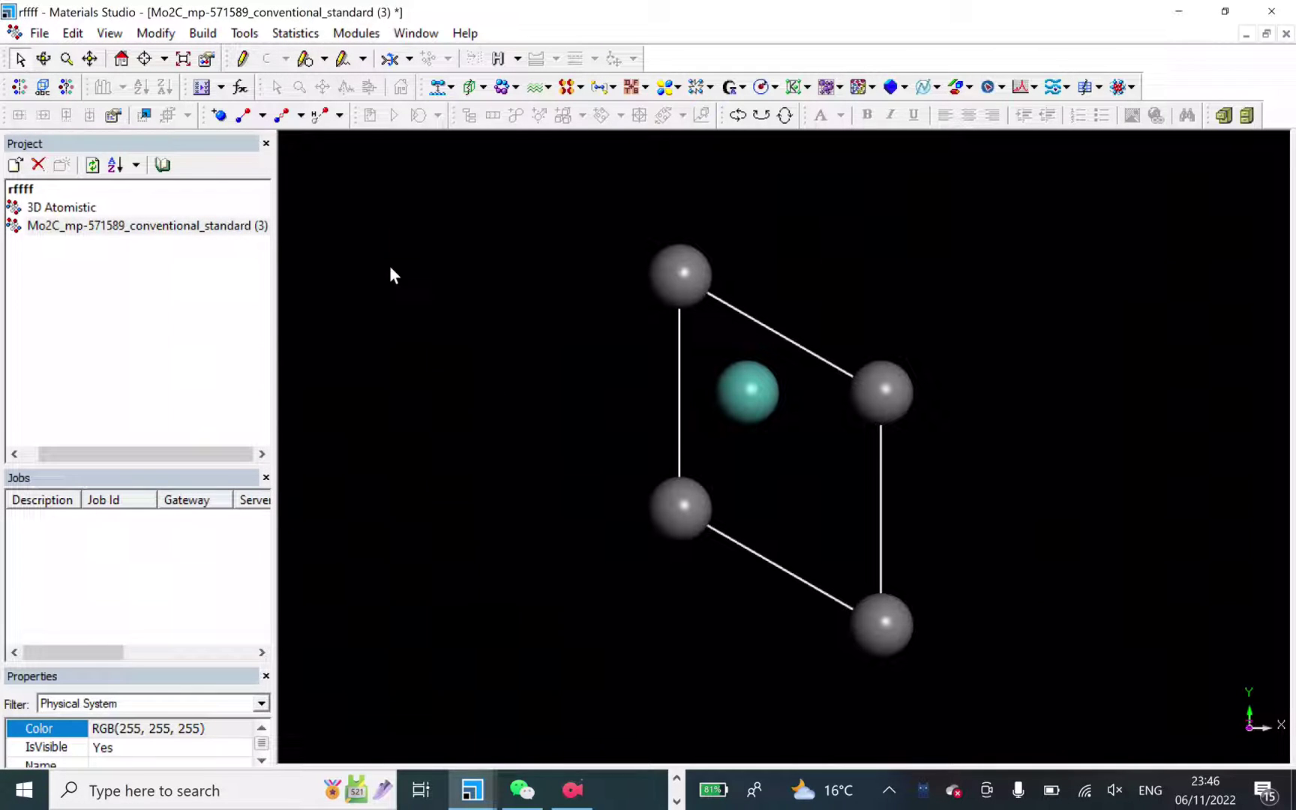
Step: Set up a Forcite calculation for the Mo2C structure with Geometry Optimization as the task
{"action": "left_click", "coordinate": [45, 59]}
{"action": "left_click_drag", "start_coordinate": [539, 287], "coordinate": [780, 286]}
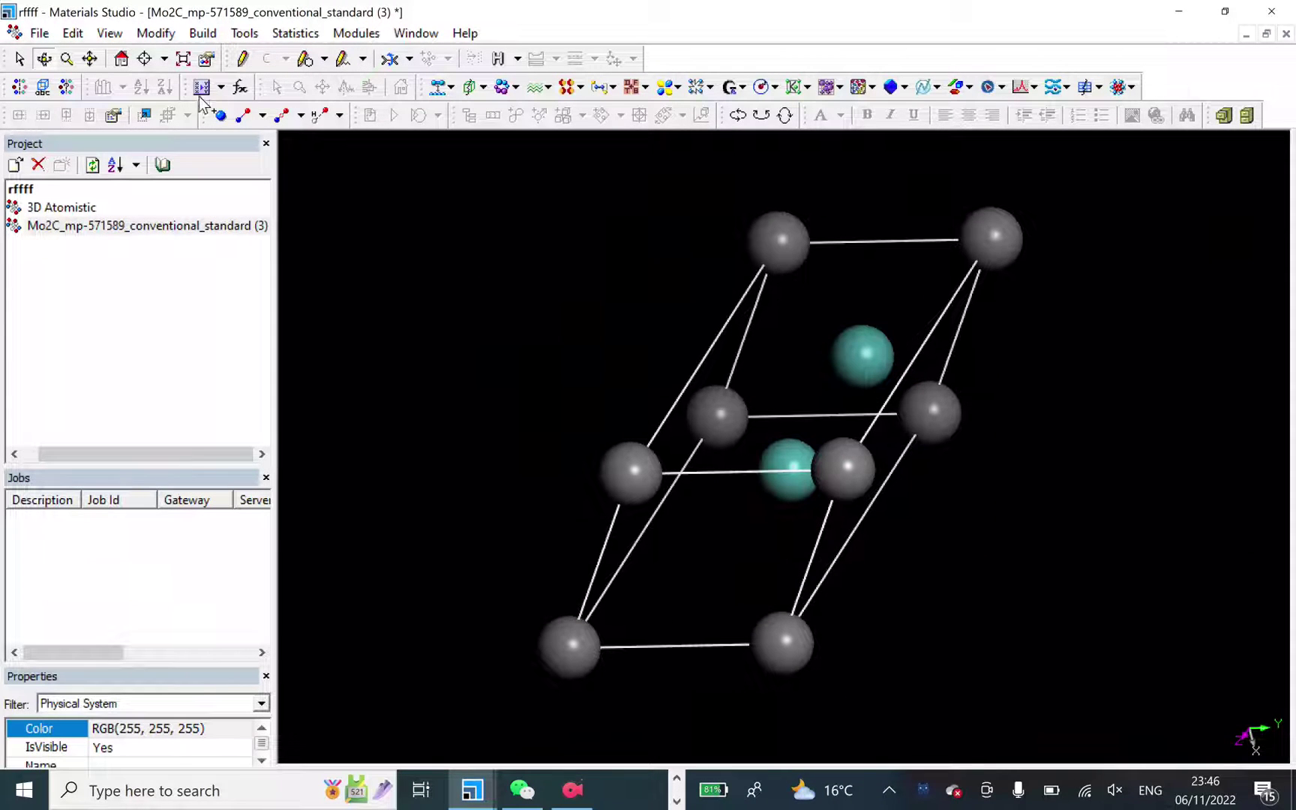
{"action": "left_click", "coordinate": [91, 59]}
{"action": "mouse_move", "coordinate": [926, 341]}
{"action": "left_mouse_down"}
{"action": "mouse_move", "coordinate": [731, 331]}
{"action": "mouse_move", "coordinate": [1219, 382]}
{"action": "mouse_move", "coordinate": [836, 354]}
{"action": "mouse_move", "coordinate": [928, 359]}
{"action": "left_mouse_up"}
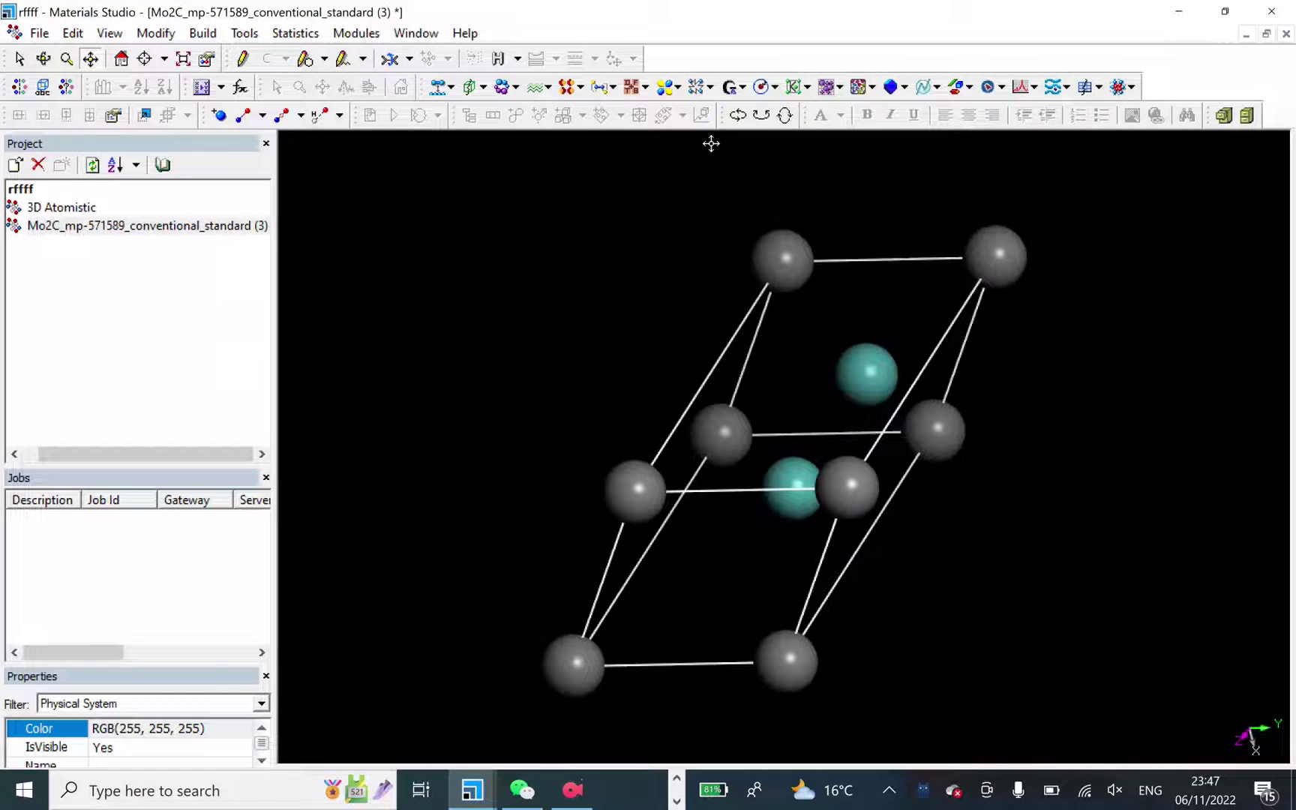
{"action": "left_click", "coordinate": [711, 88]}
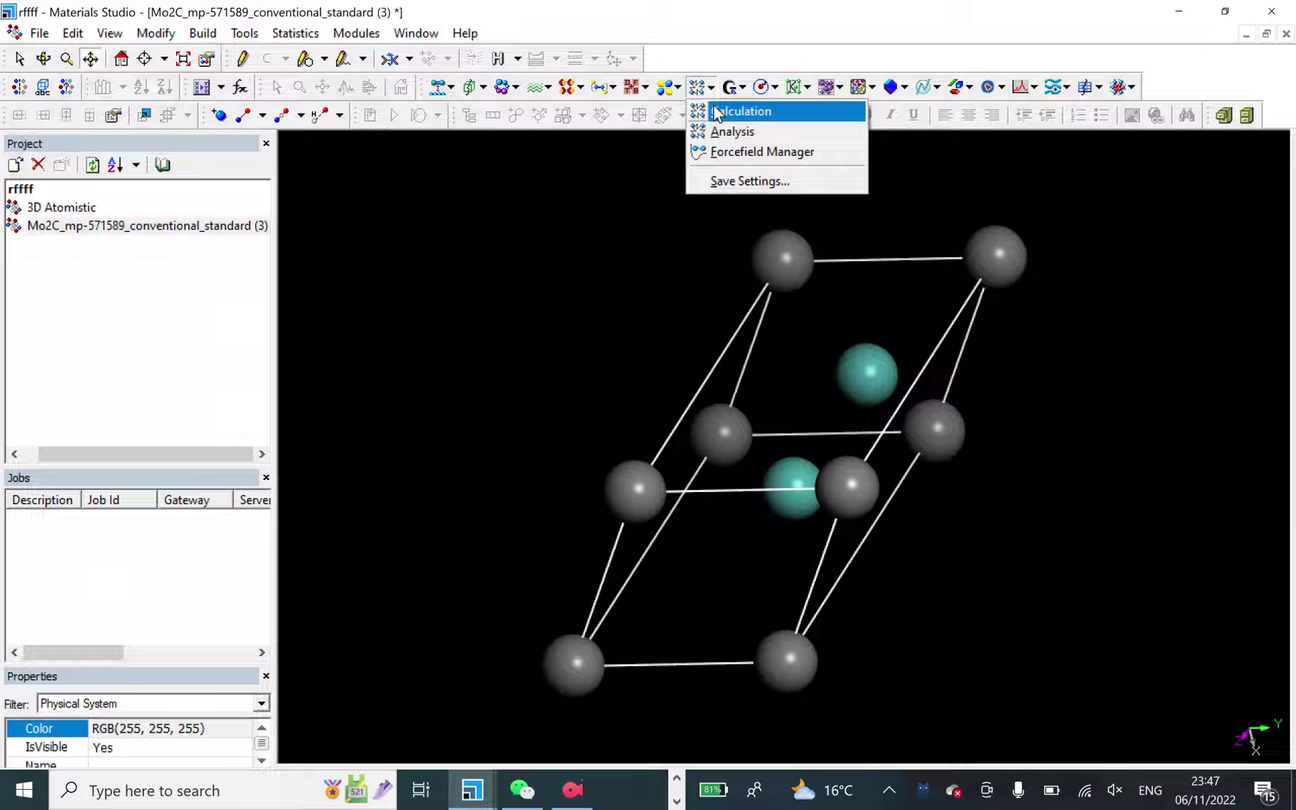
{"action": "left_click", "coordinate": [739, 111]}
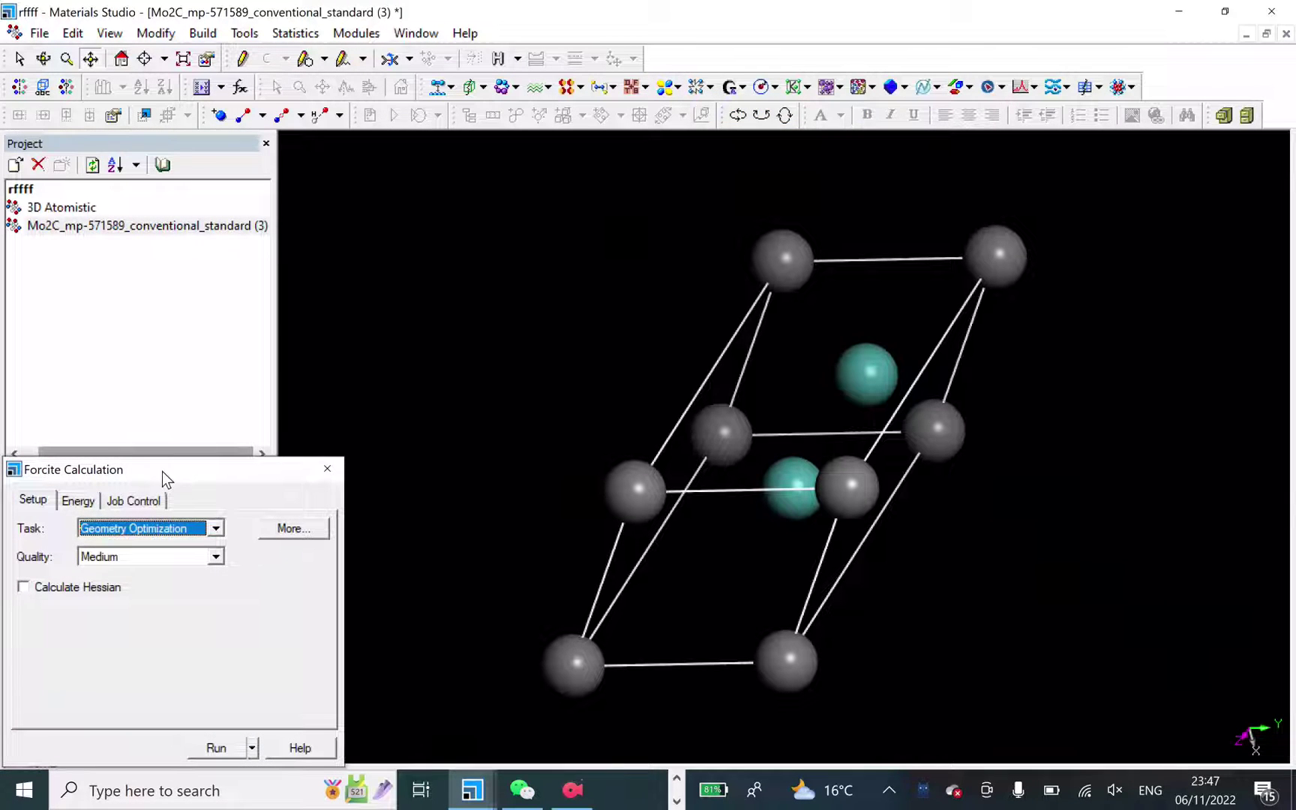
{"action": "left_click_drag", "start_coordinate": [168, 467], "coordinate": [479, 145]}
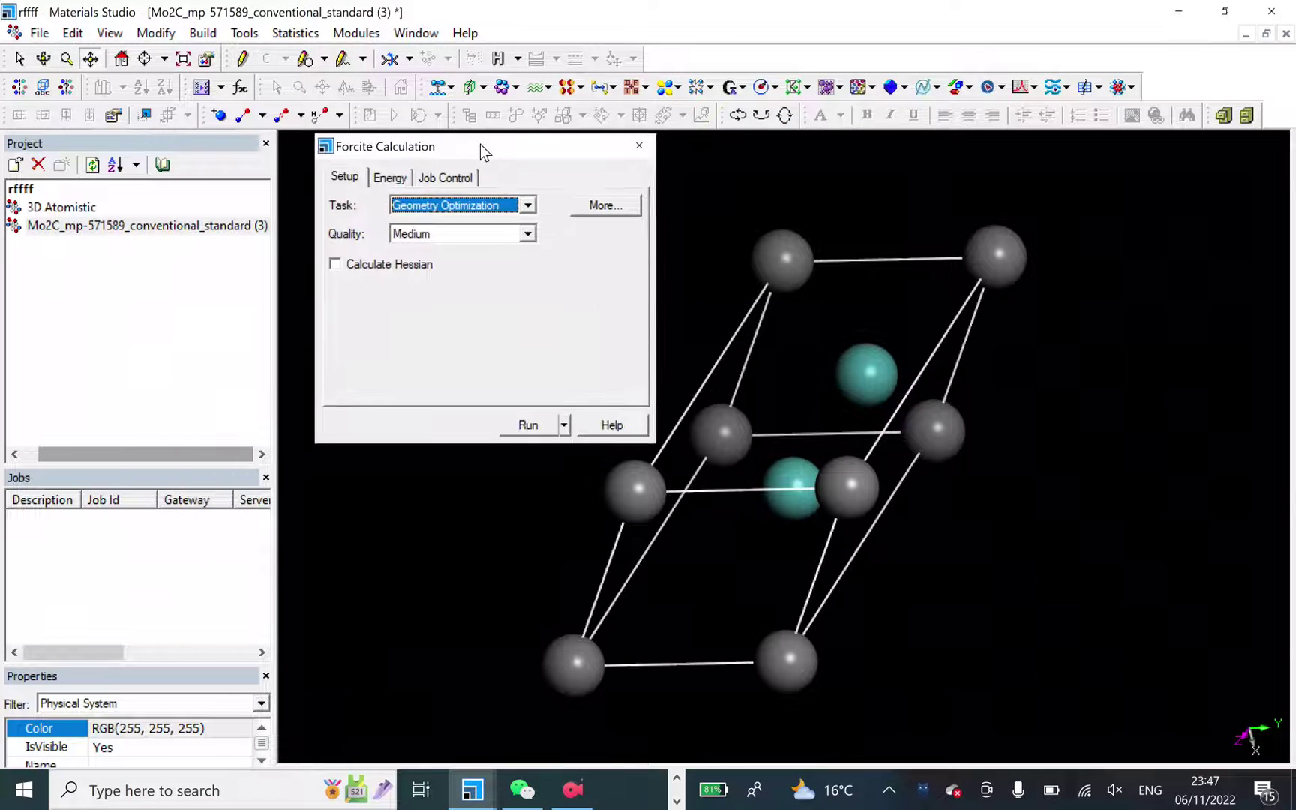
{"action": "left_click", "coordinate": [528, 208]}
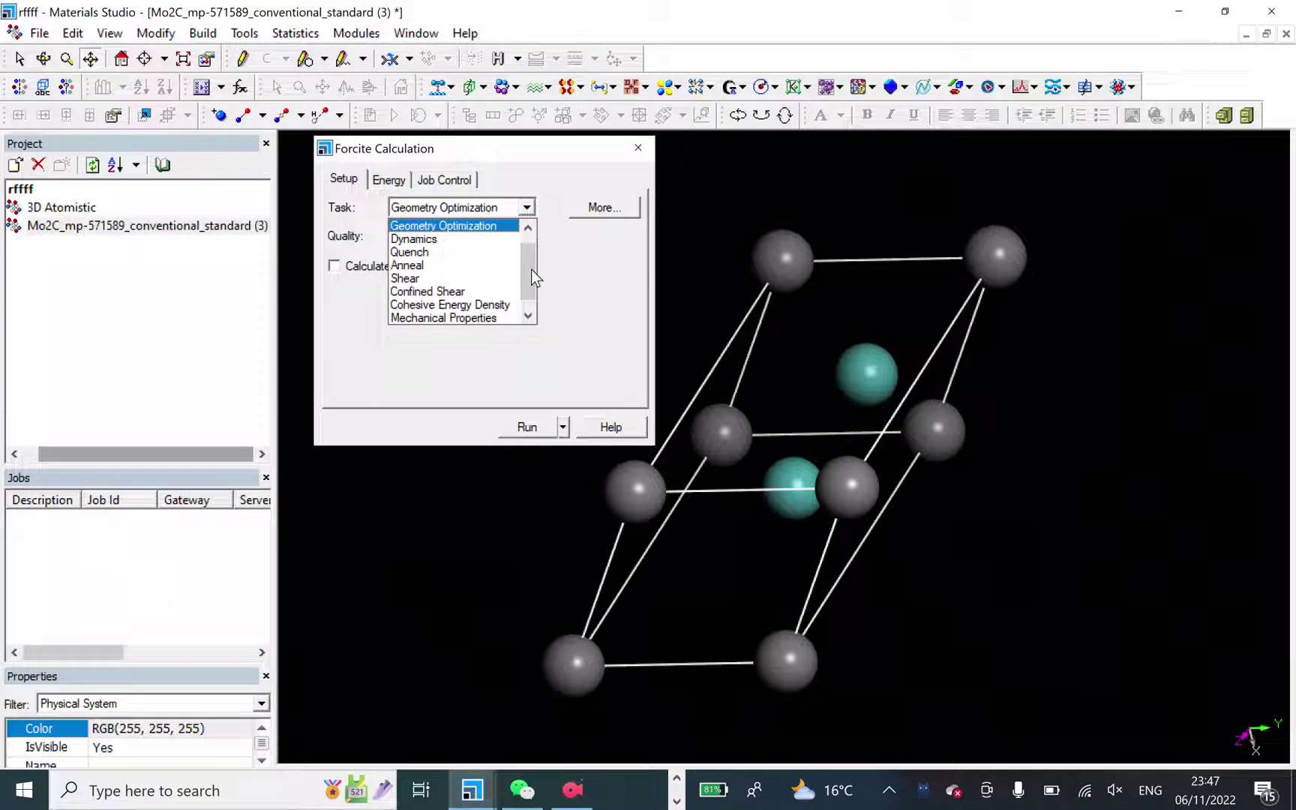
{"action": "left_click_drag", "start_coordinate": [530, 270], "coordinate": [525, 242]}
{"action": "left_click", "coordinate": [472, 238]}
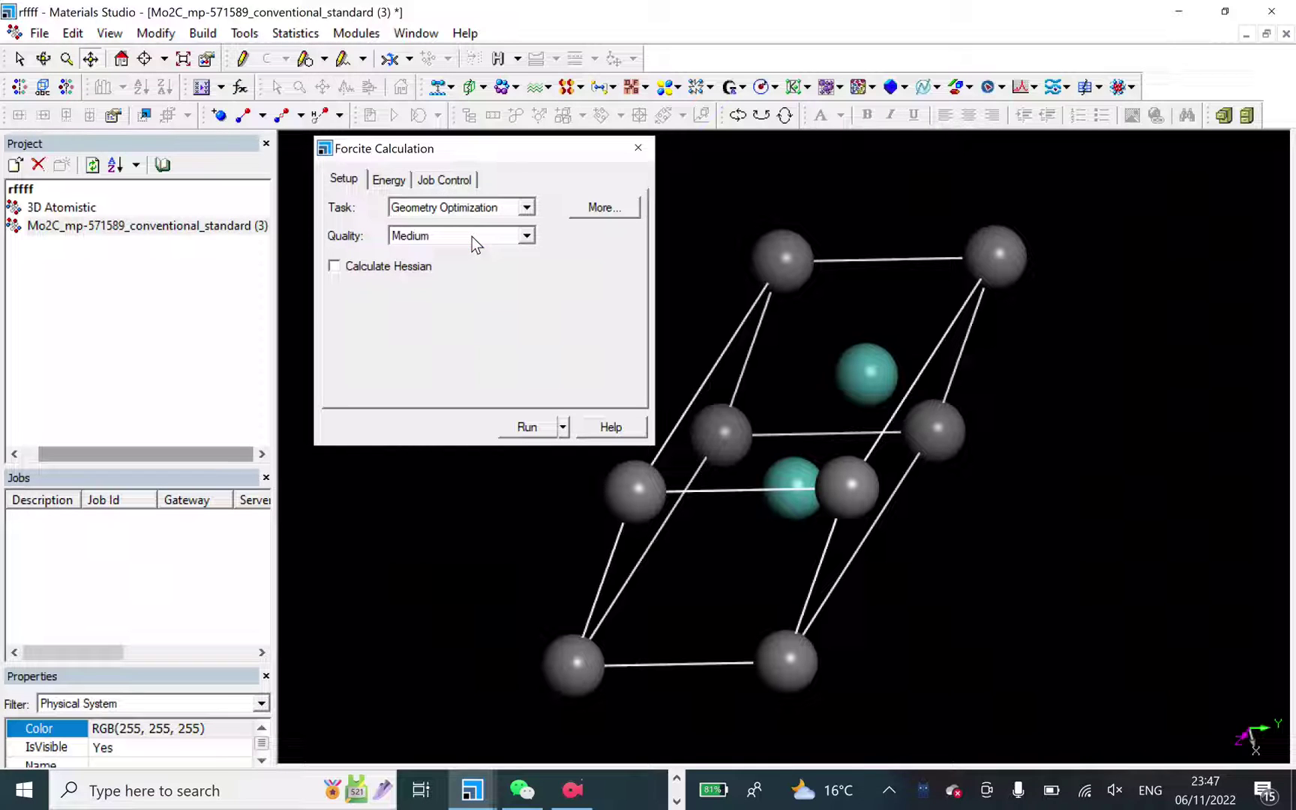
Step: Review the Forcite energy settings, including the available forcefields and the forcefield preparation options
{"action": "left_click", "coordinate": [389, 180]}
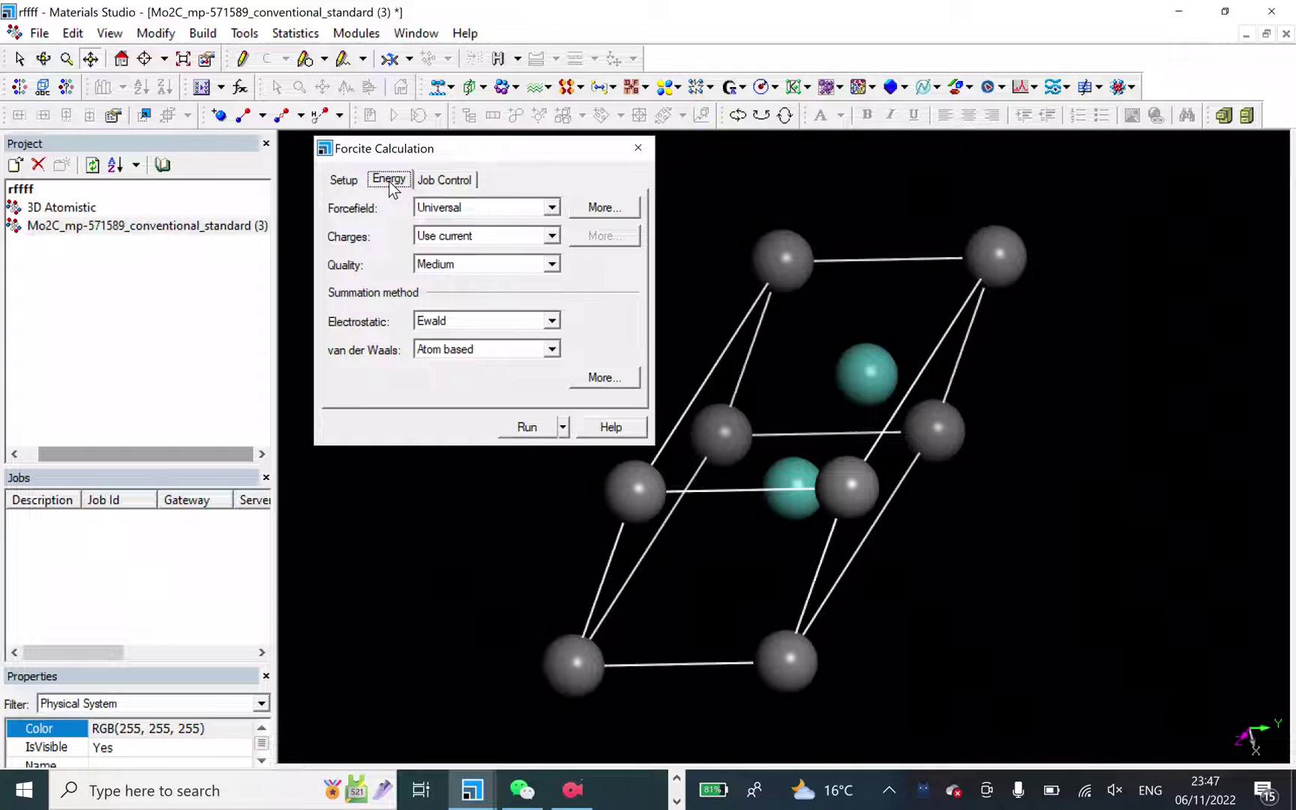
{"action": "left_click", "coordinate": [553, 208]}
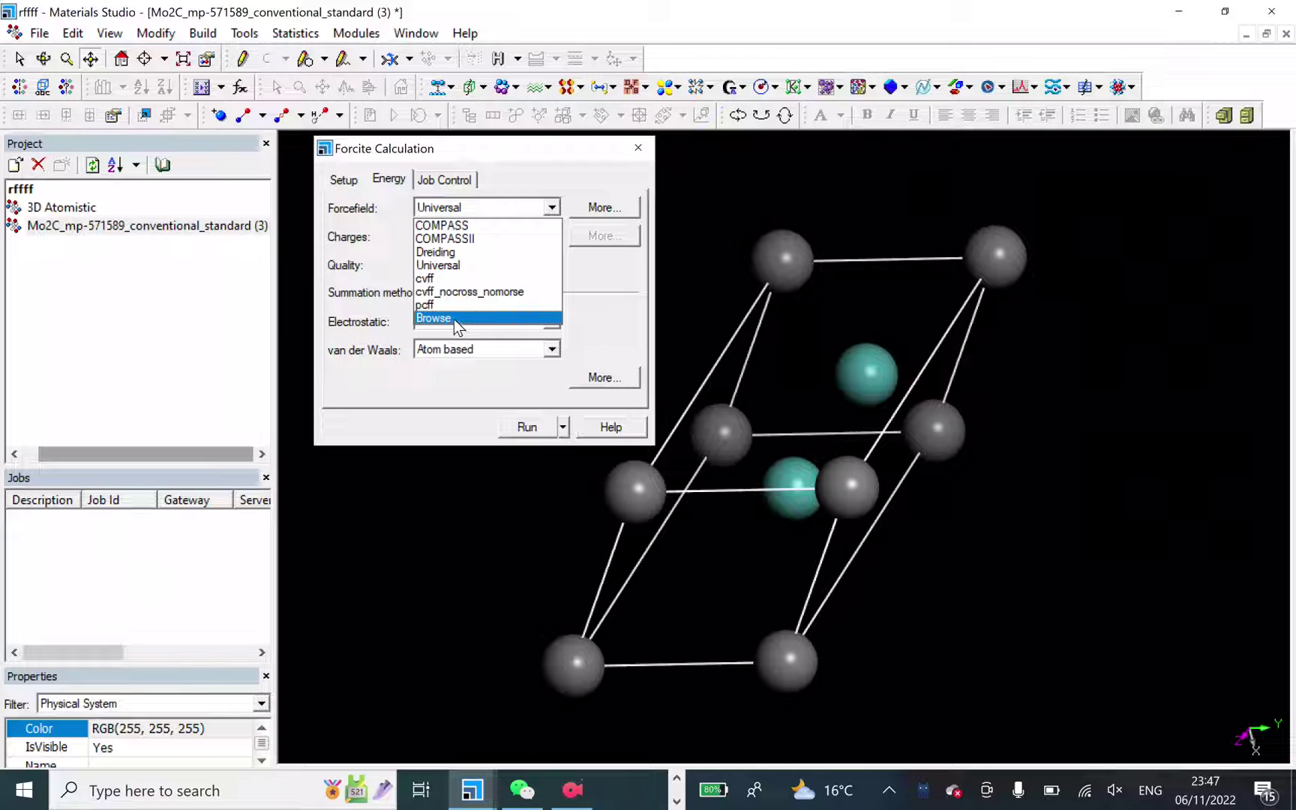
{"action": "left_click", "coordinate": [553, 208]}
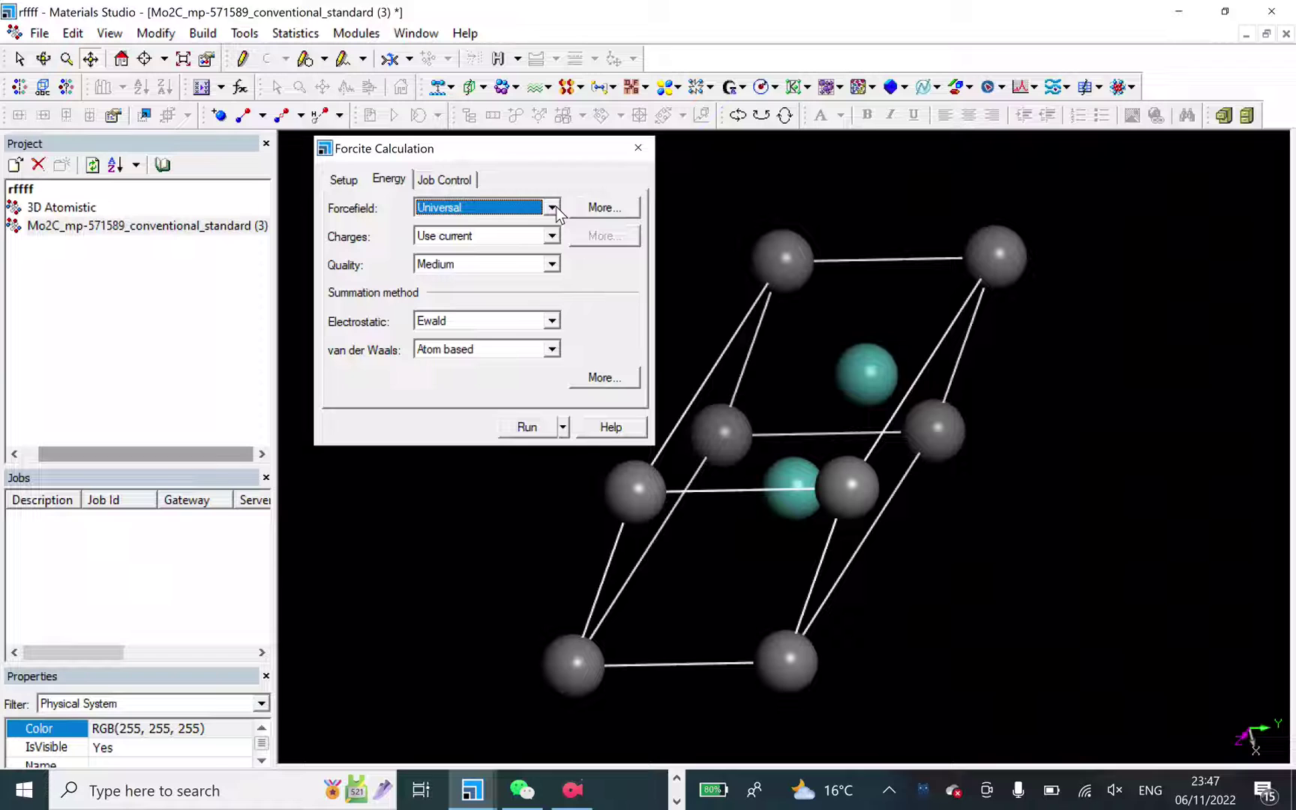
{"action": "left_click", "coordinate": [605, 207]}
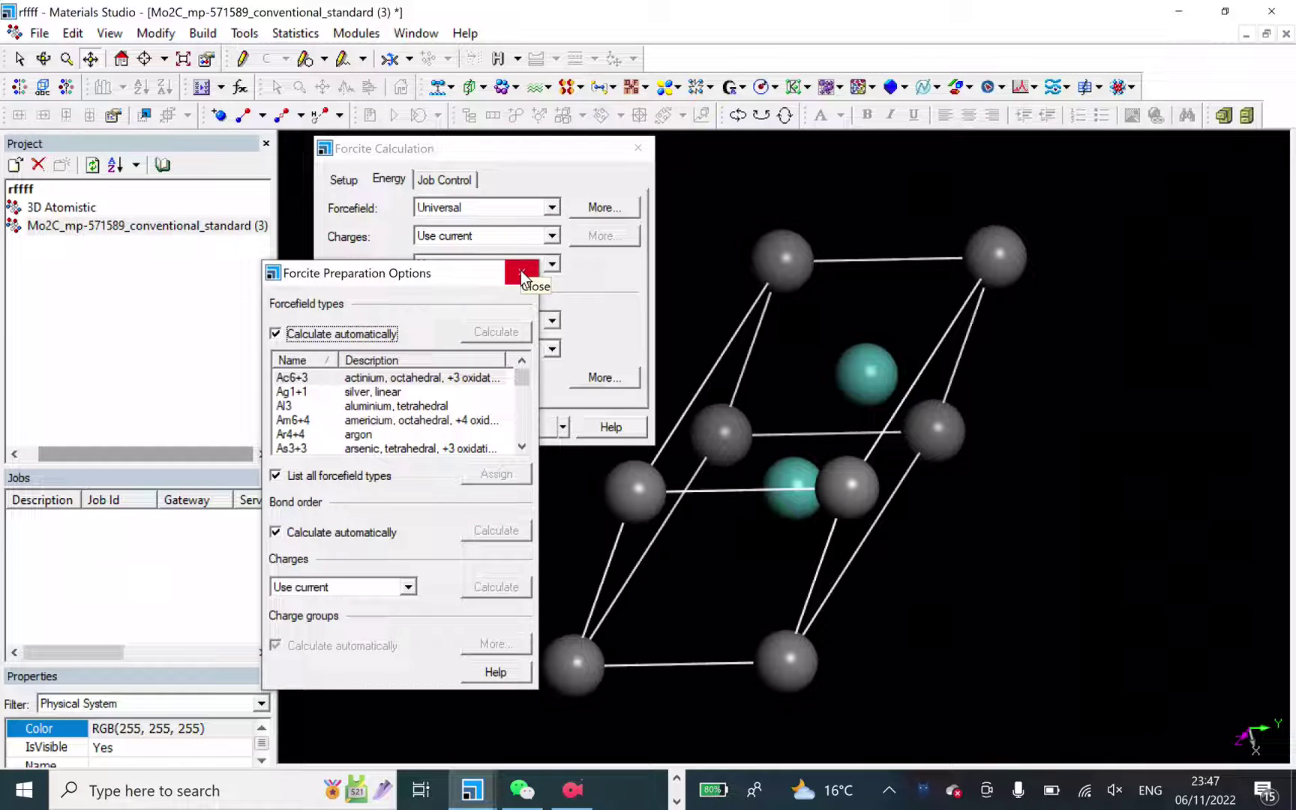
{"action": "left_click", "coordinate": [521, 271]}
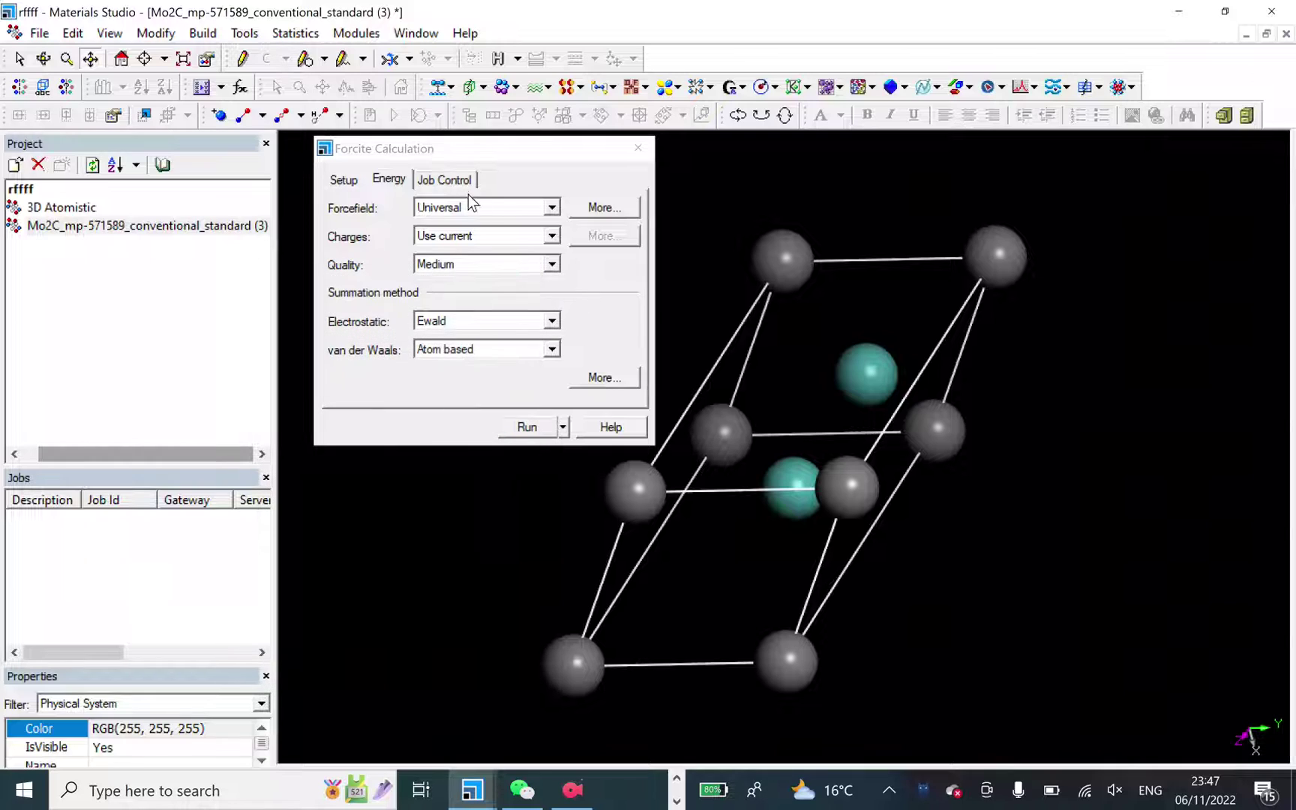
Step: Set the Forcite job description to "xrd sample example" with automatic naming left off
{"action": "left_click", "coordinate": [453, 186]}
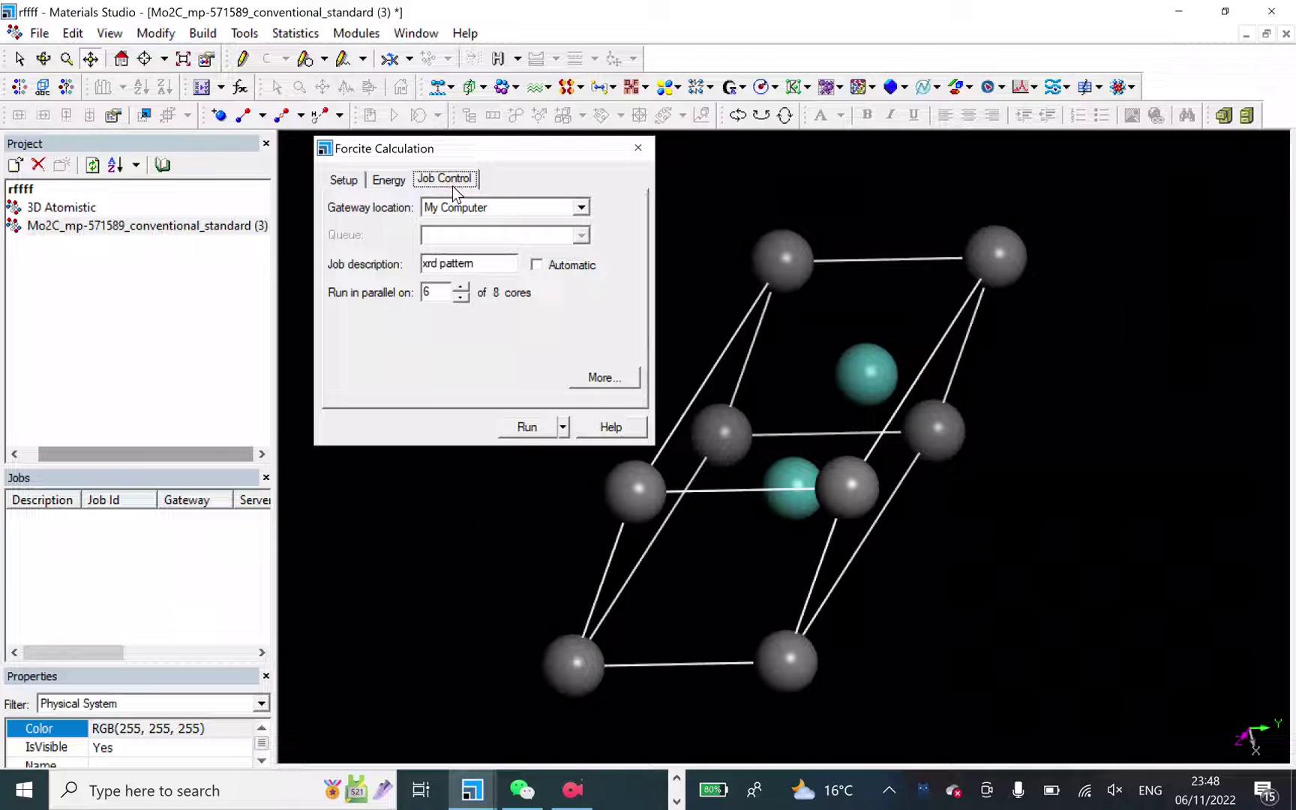
{"action": "left_click", "coordinate": [537, 266]}
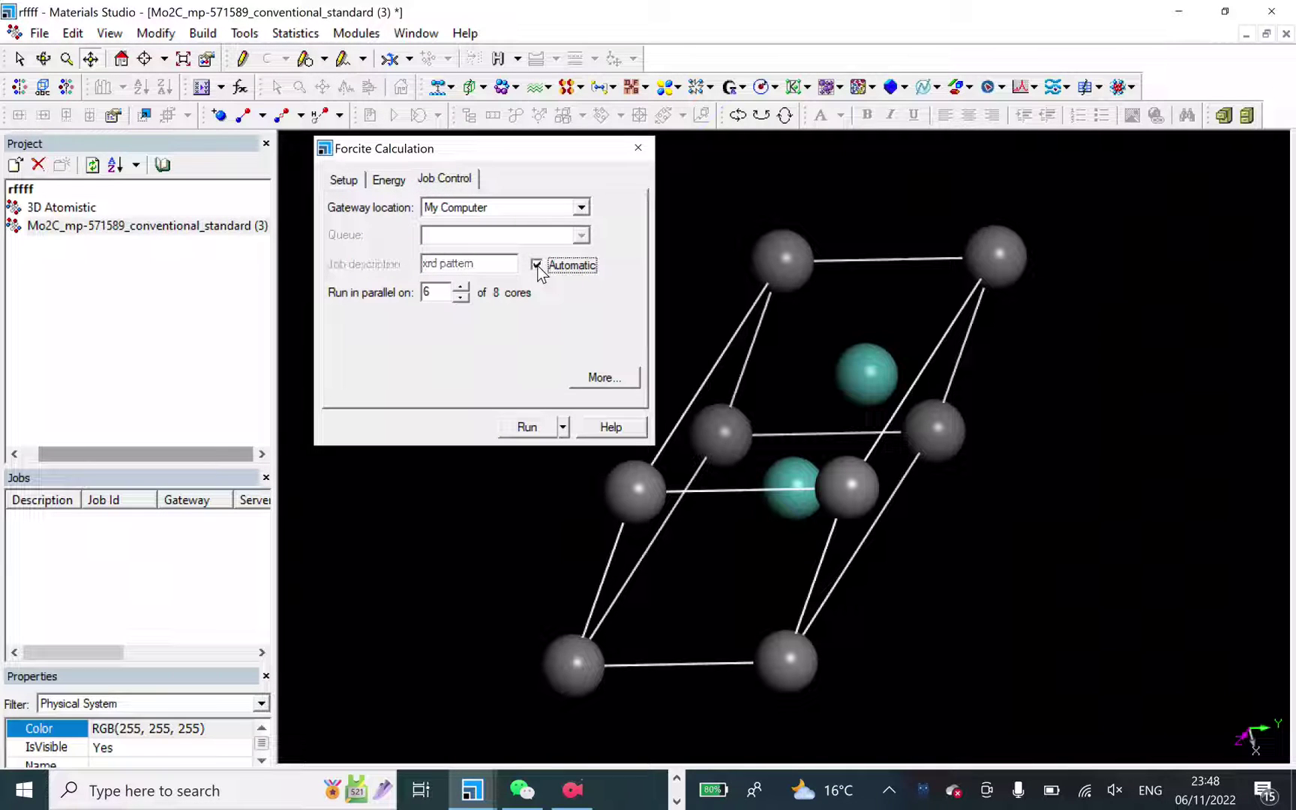
{"action": "left_click", "coordinate": [538, 266]}
{"action": "left_click", "coordinate": [488, 267]}
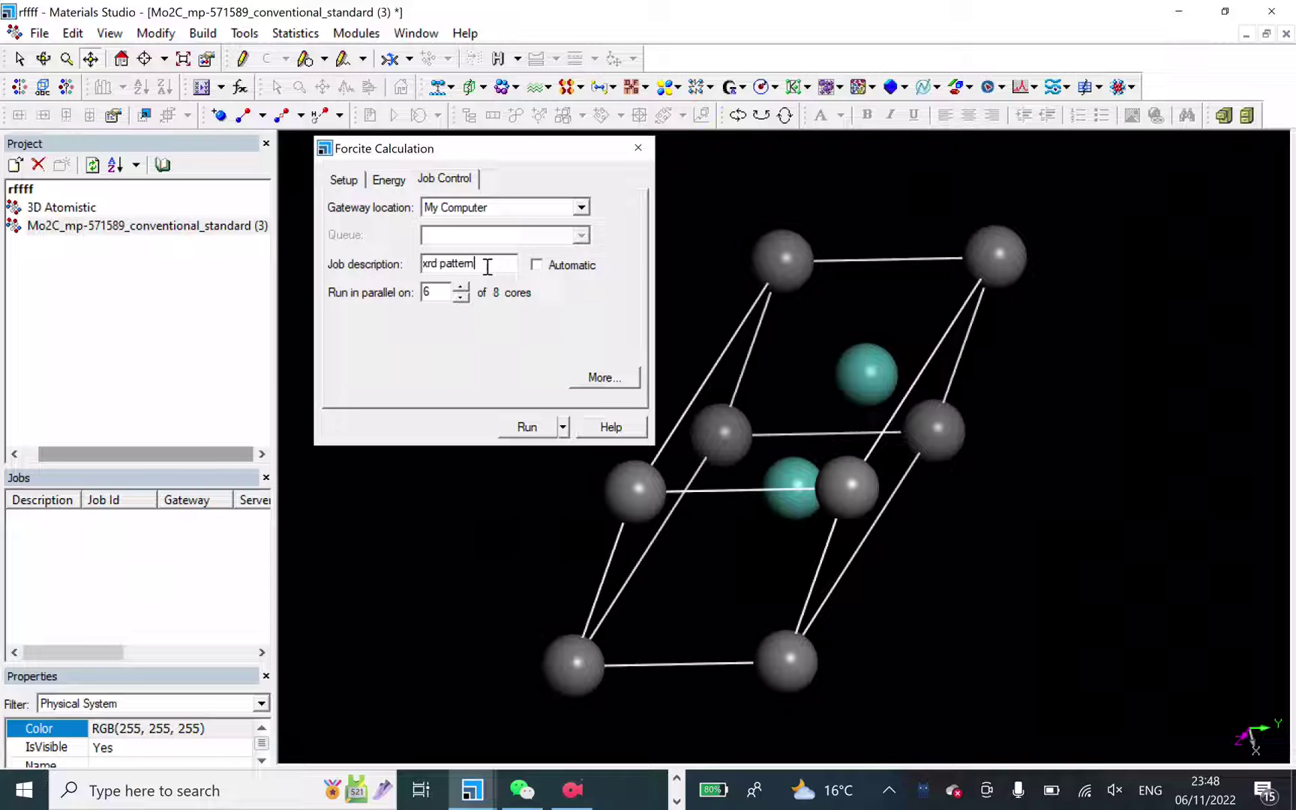
{"action": "left_click_drag", "start_coordinate": [487, 267], "coordinate": [420, 268]}
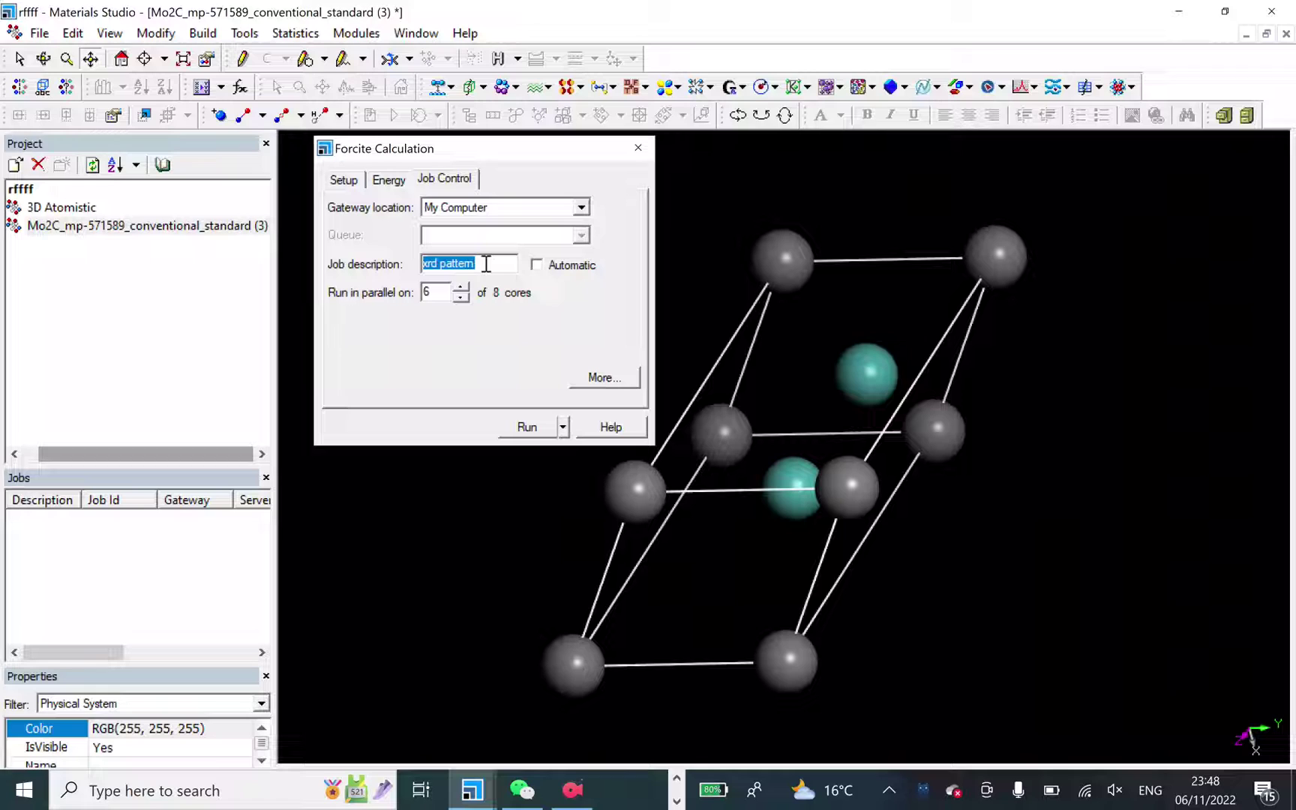
{"action": "type", "text": "xr"}
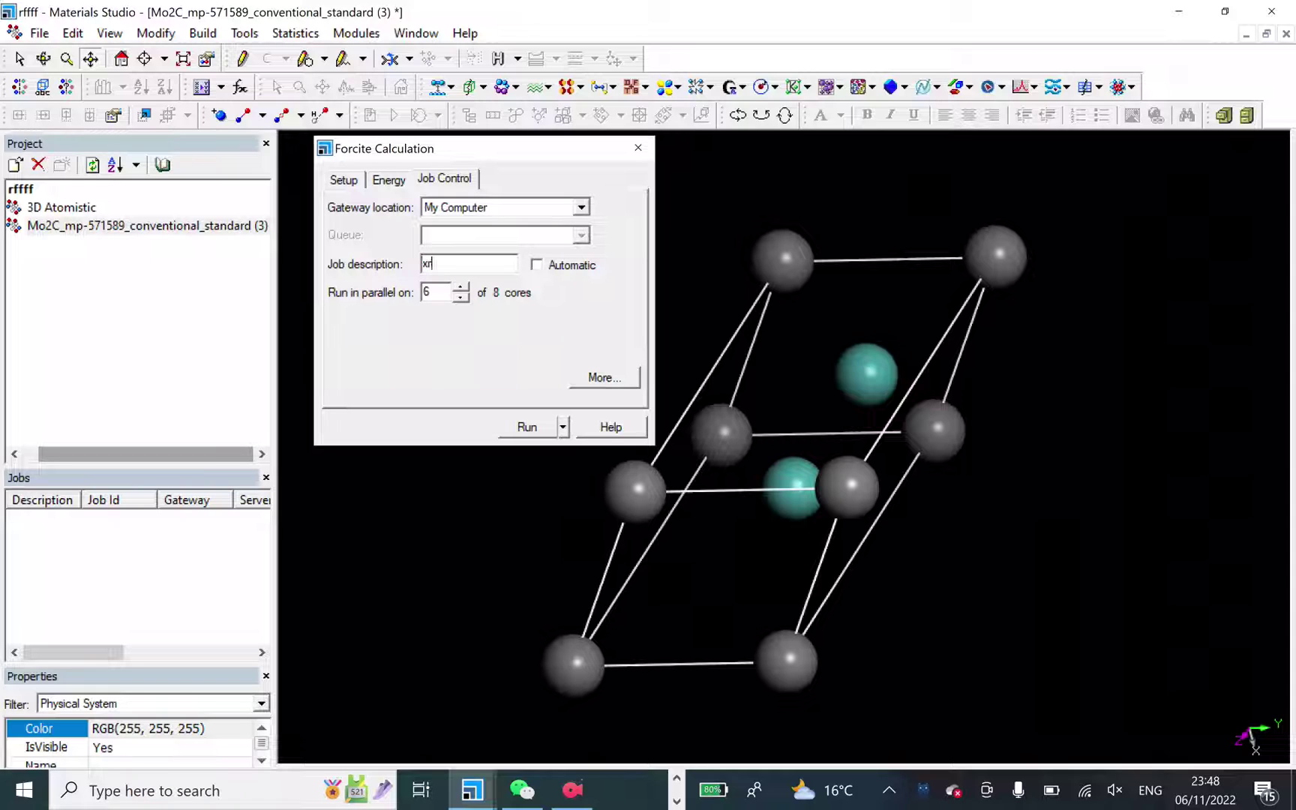
{"action": "type", "text": "d sample example"}
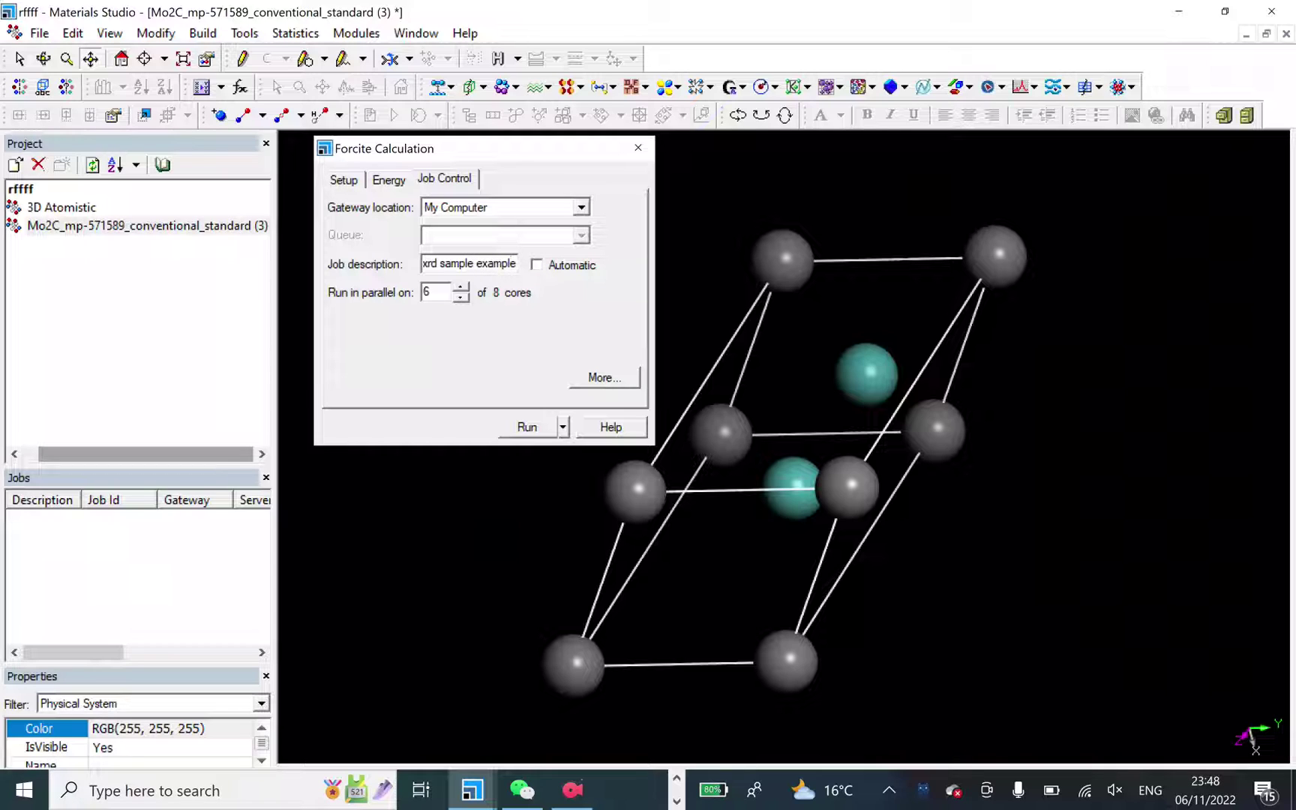
Step: Toggle the live structure update option in the Forcite job control options
{"action": "double_click", "coordinate": [437, 290]}
{"action": "left_click", "coordinate": [612, 377]}
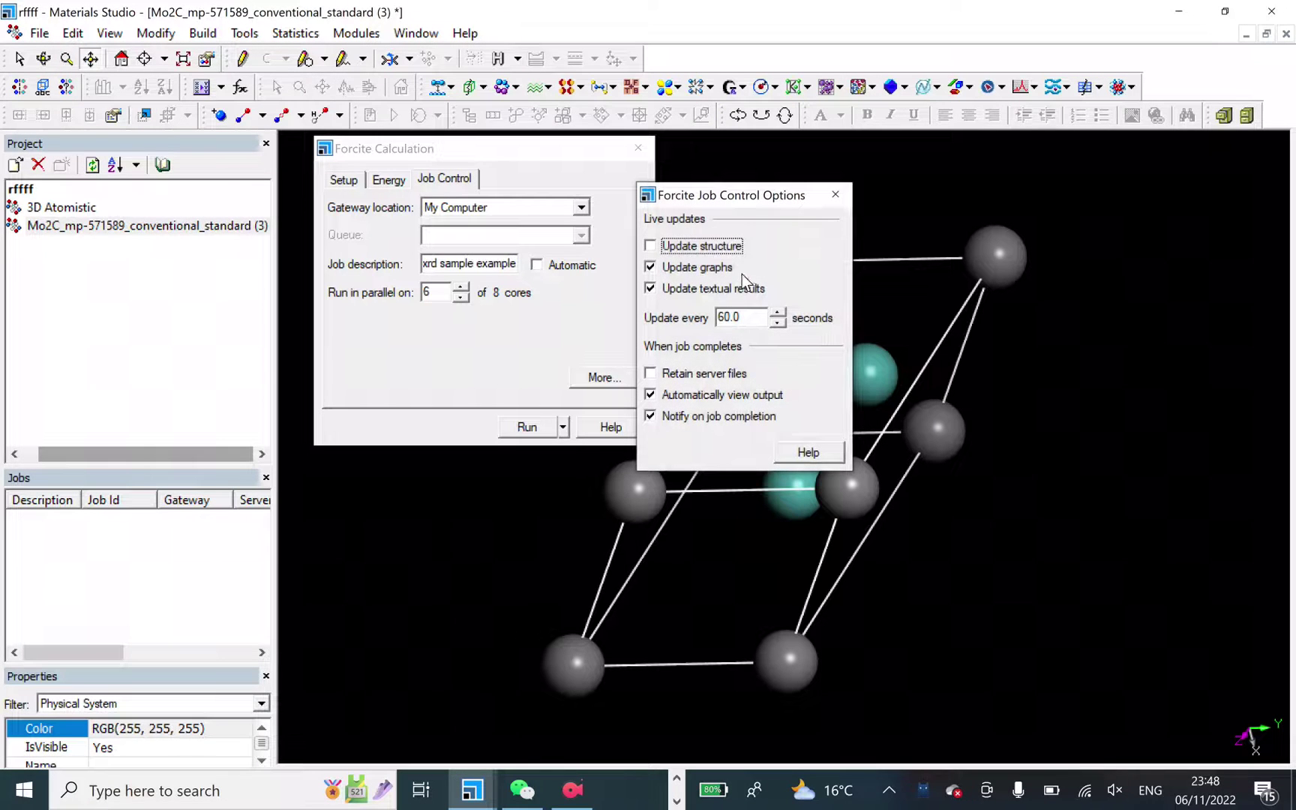
{"action": "left_click", "coordinate": [650, 246]}
{"action": "left_click", "coordinate": [836, 195]}
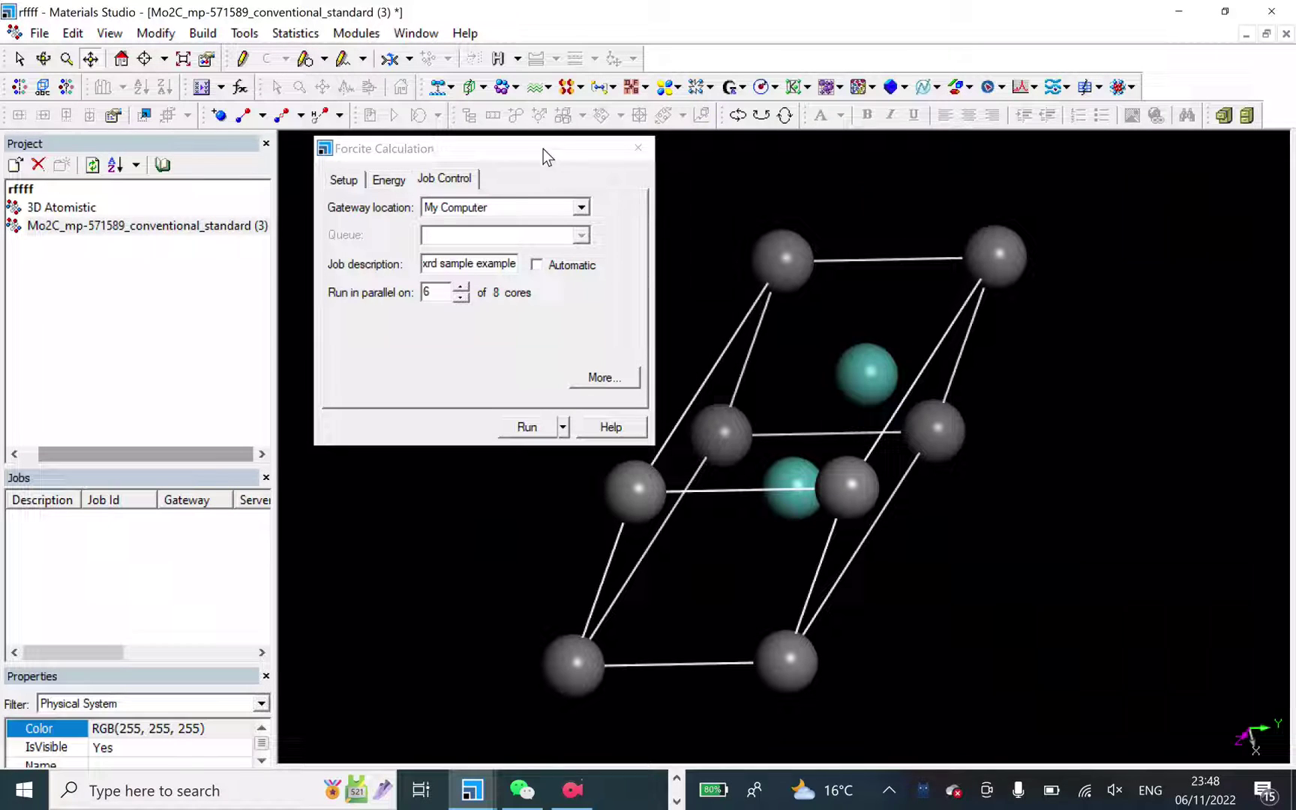
Step: Run the Forcite geometry optimization on the Mo2C structure and dismiss the job completion notice
{"action": "left_click_drag", "start_coordinate": [543, 148], "coordinate": [553, 206]}
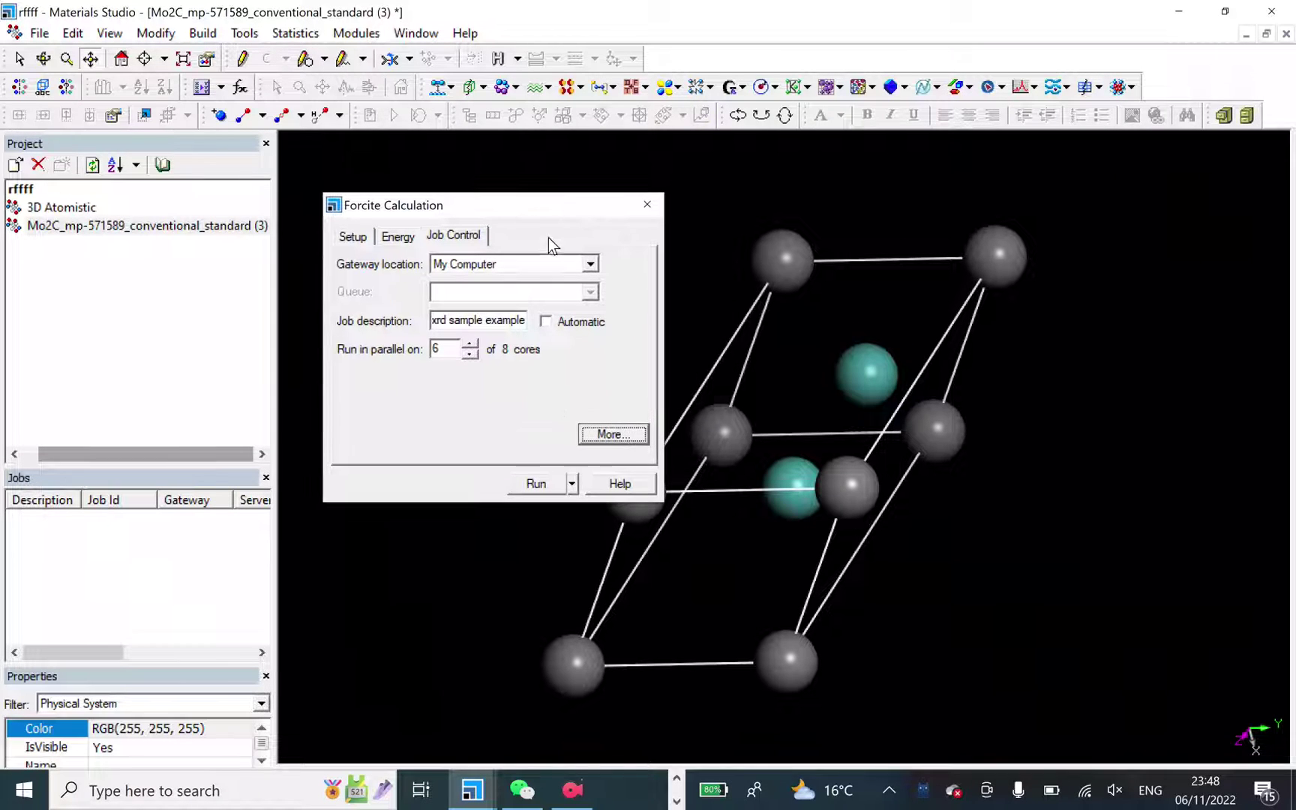
{"action": "left_click", "coordinate": [536, 484]}
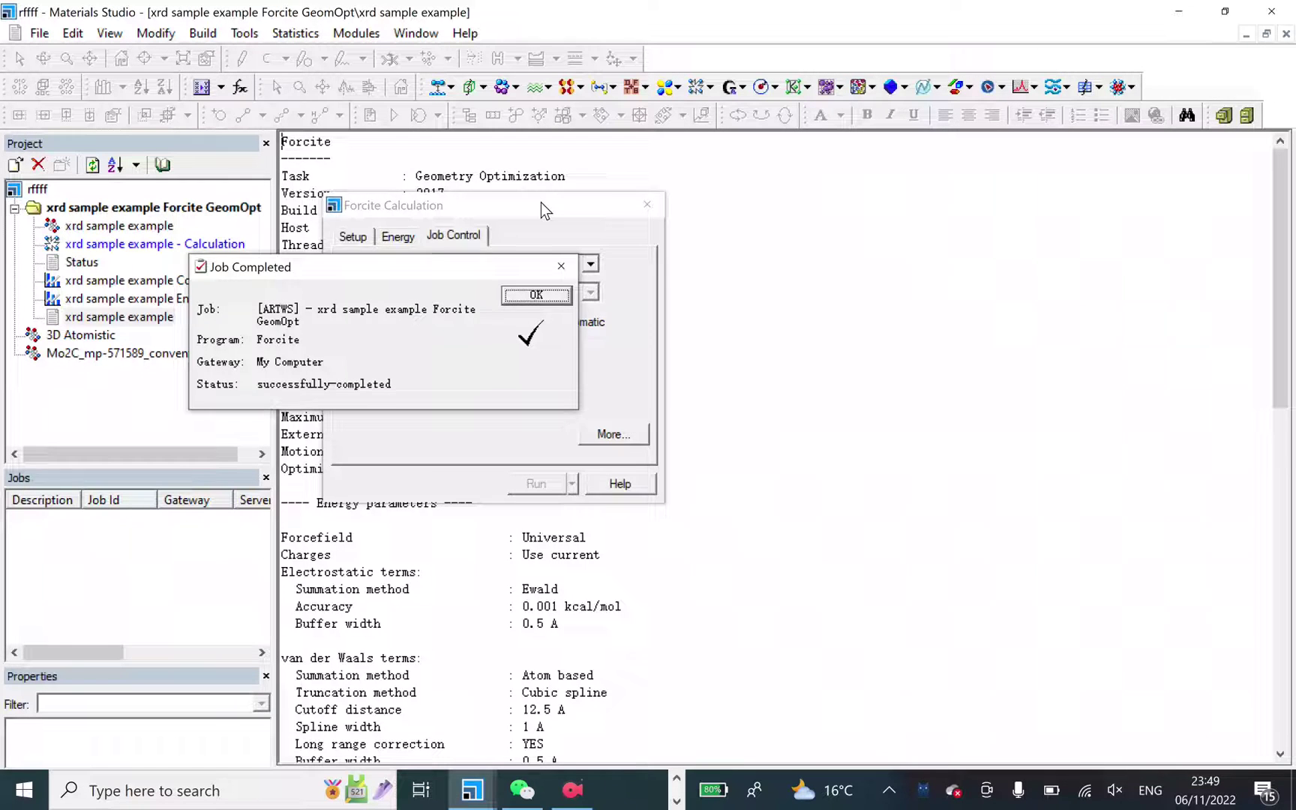
{"action": "left_click_drag", "start_coordinate": [541, 203], "coordinate": [975, 251]}
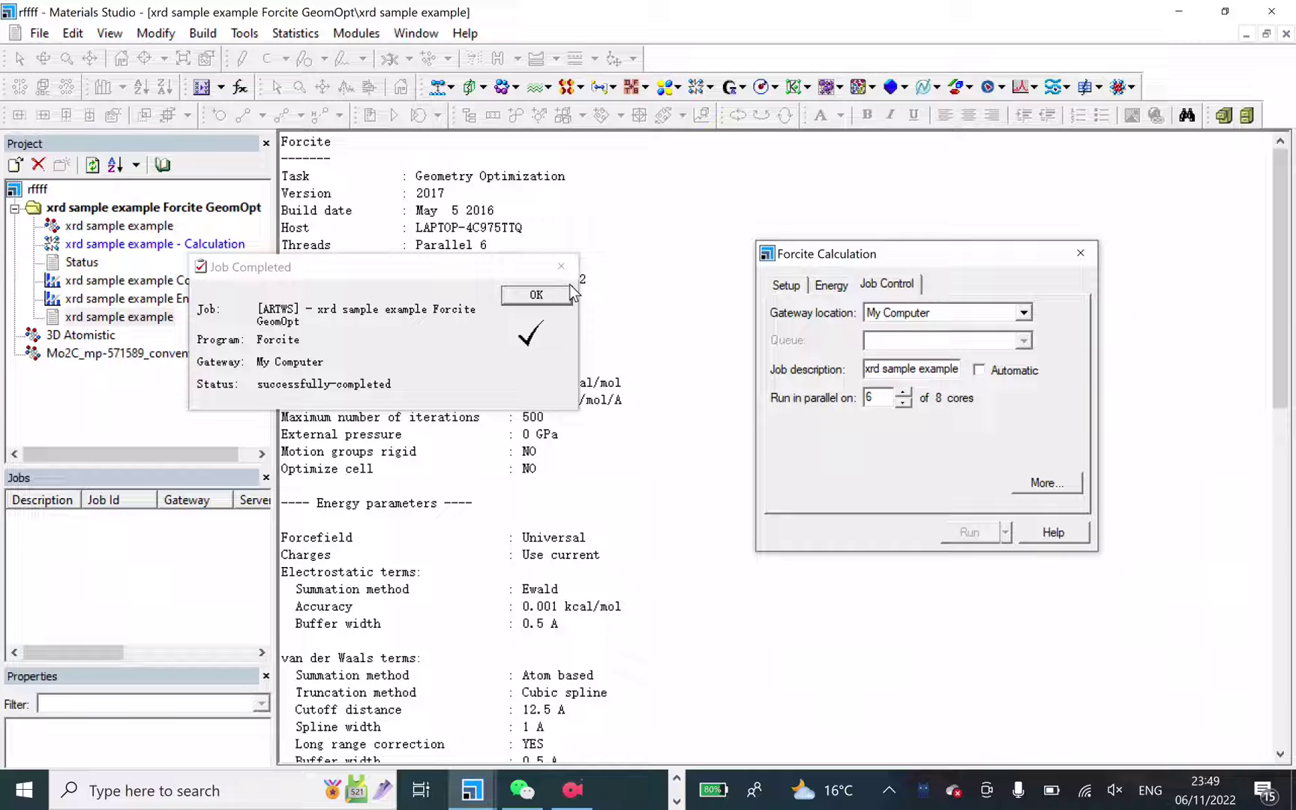
{"action": "left_click", "coordinate": [547, 295]}
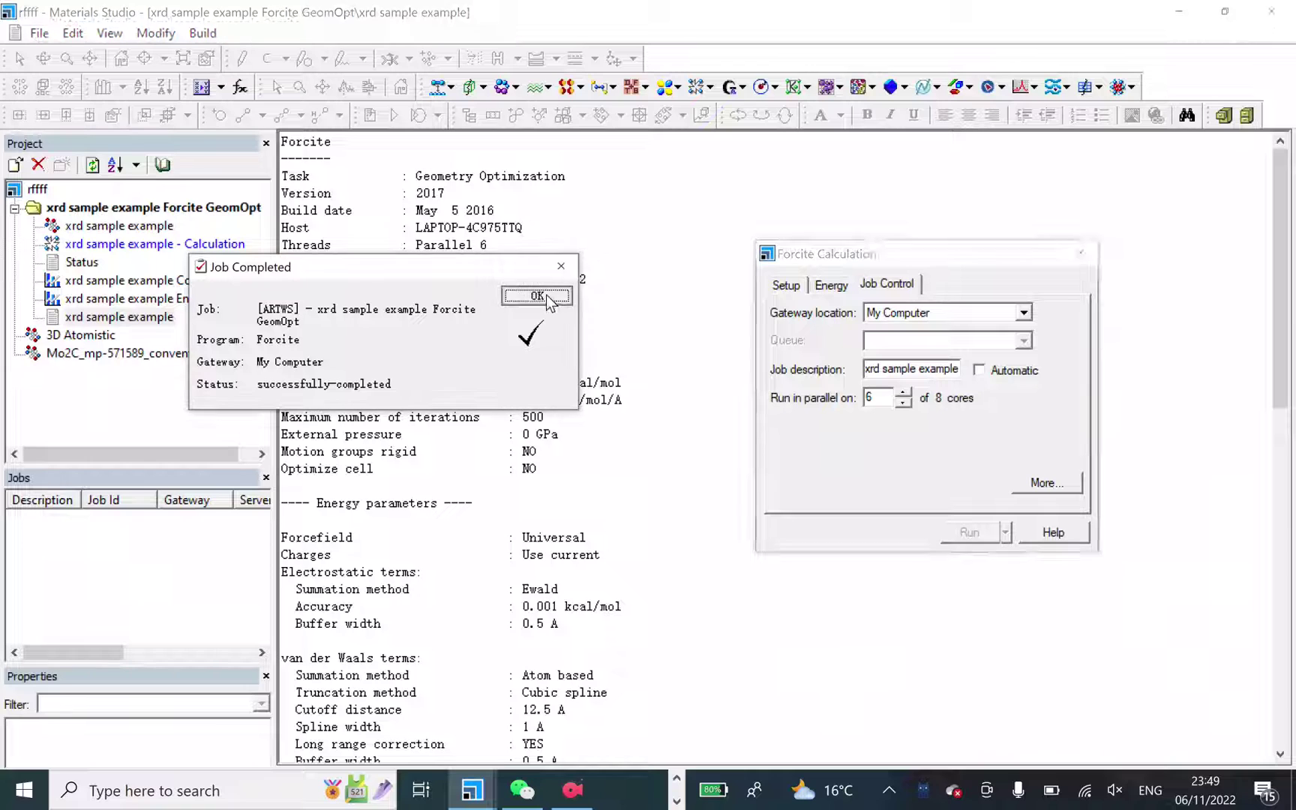
Step: Examine the convergence and energy charts of the xrd sample example geometry optimization
{"action": "double_click", "coordinate": [153, 282]}
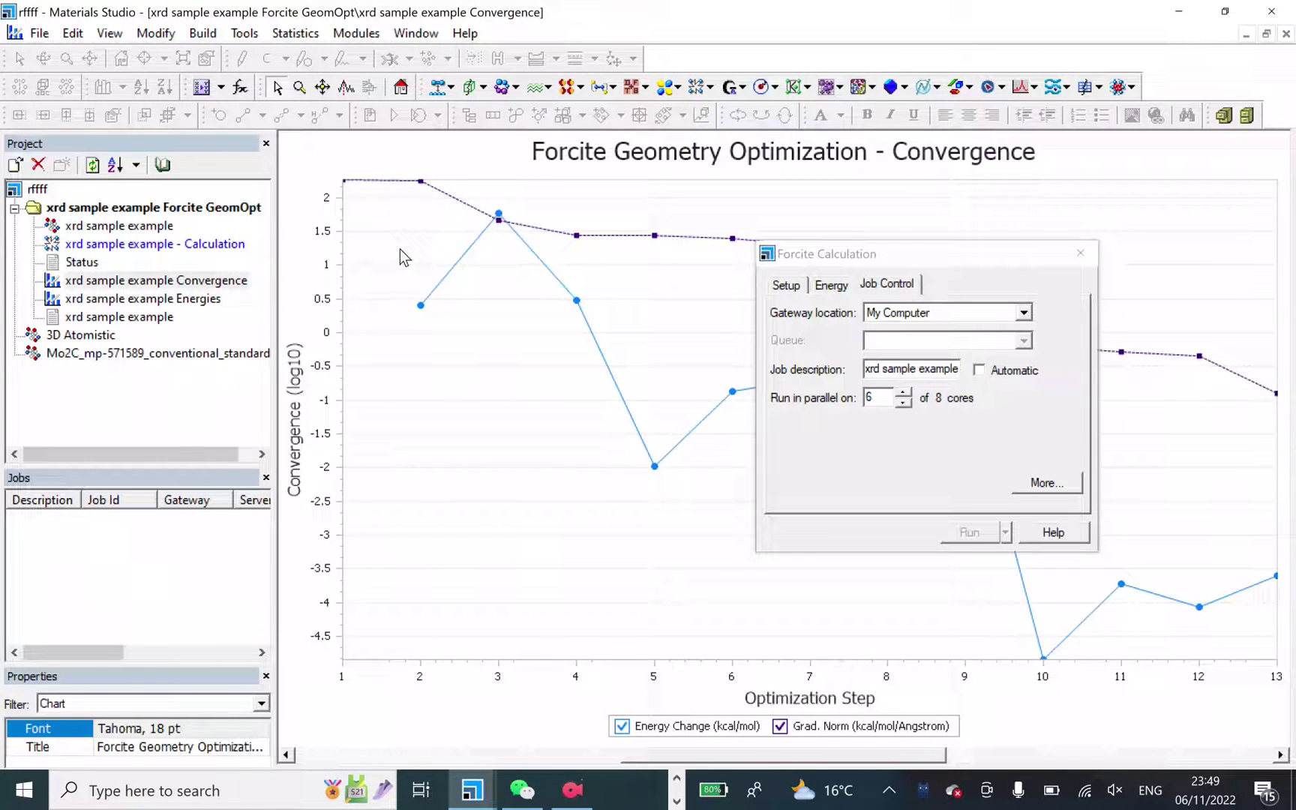
{"action": "double_click", "coordinate": [117, 299]}
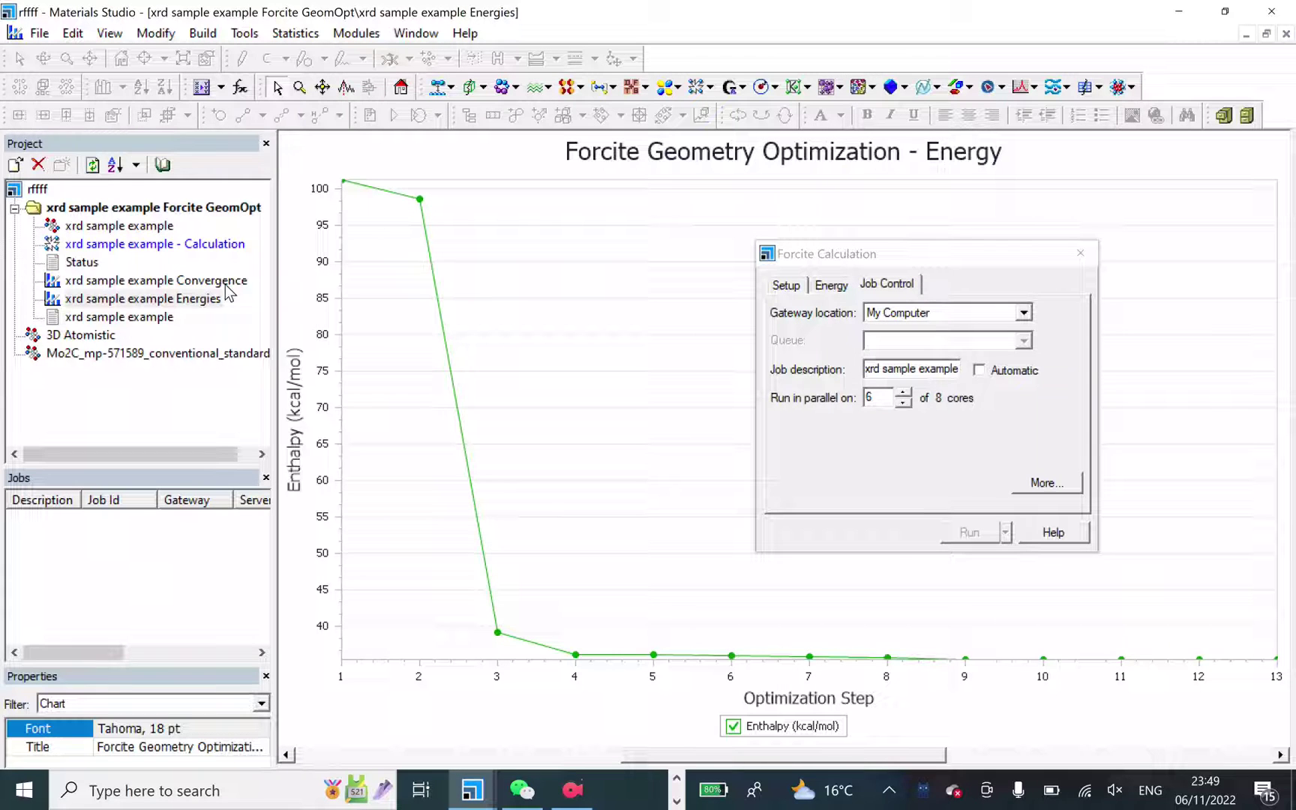
Step: Open the optimized xrd sample example structure and bring up the Forcite Scattering analysis for it
{"action": "left_click", "coordinate": [147, 227]}
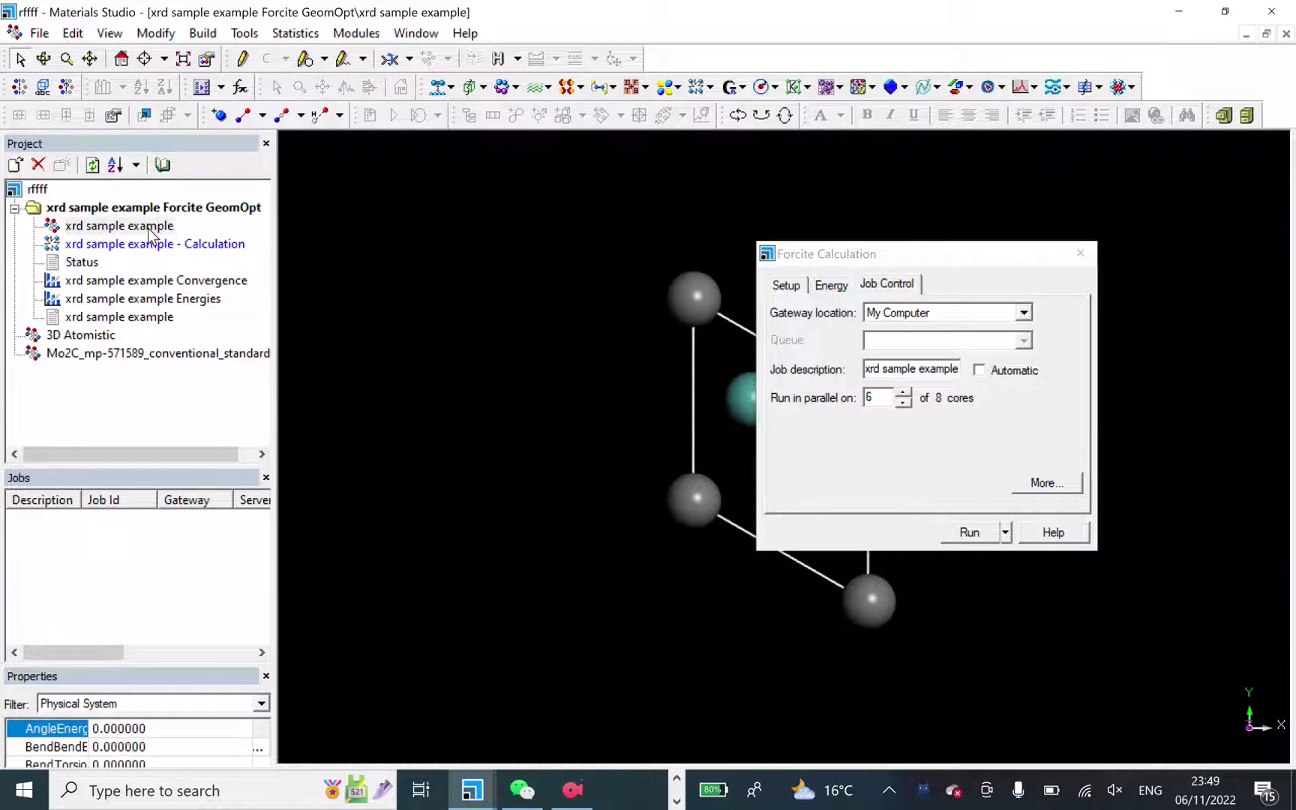
{"action": "left_click_drag", "start_coordinate": [928, 257], "coordinate": [167, 497]}
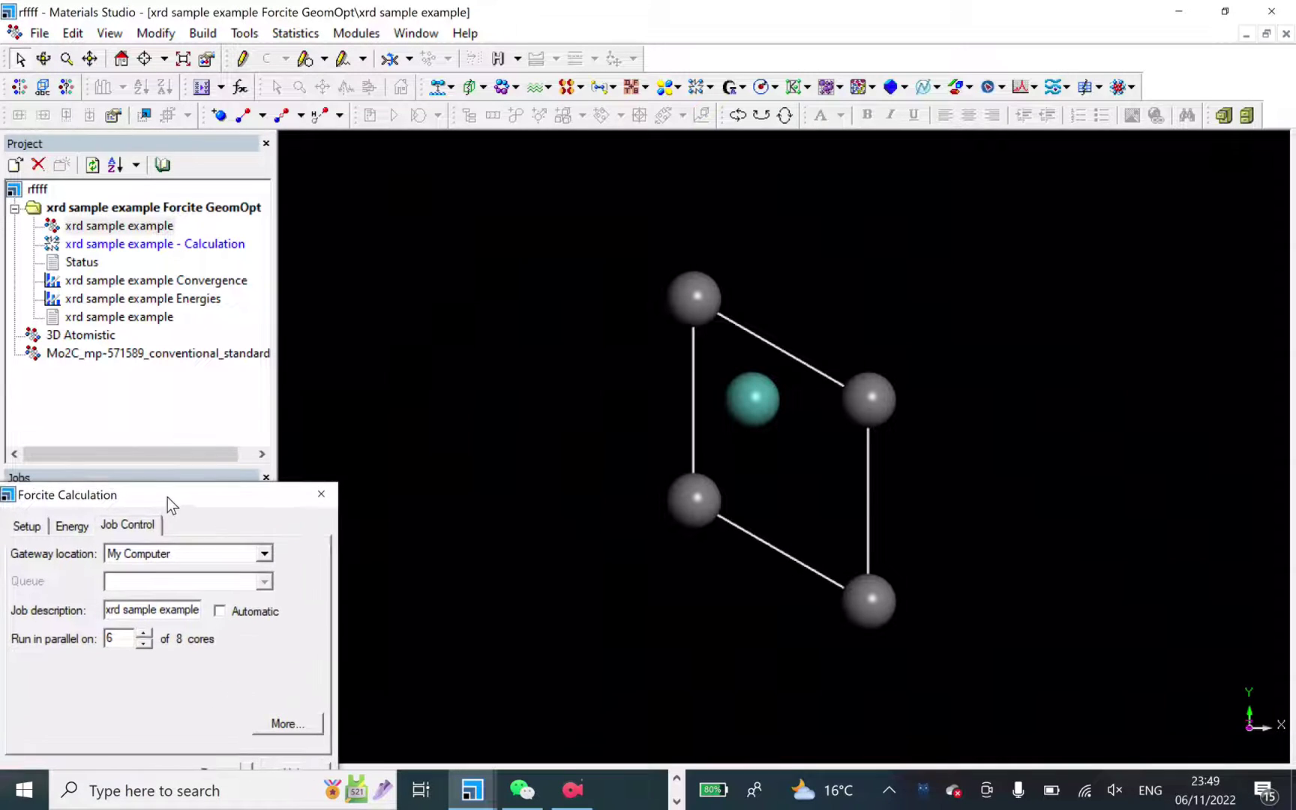
{"action": "left_click", "coordinate": [710, 88]}
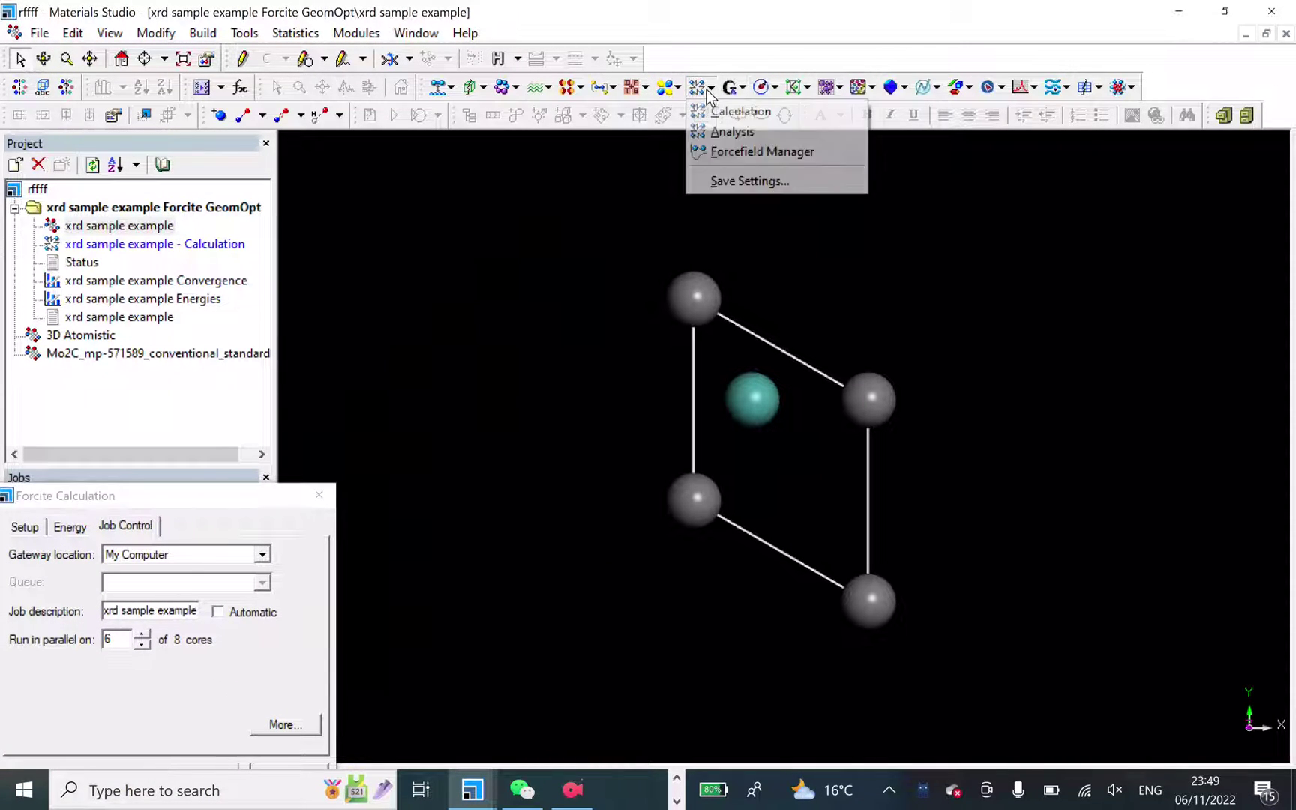
{"action": "left_click", "coordinate": [732, 131]}
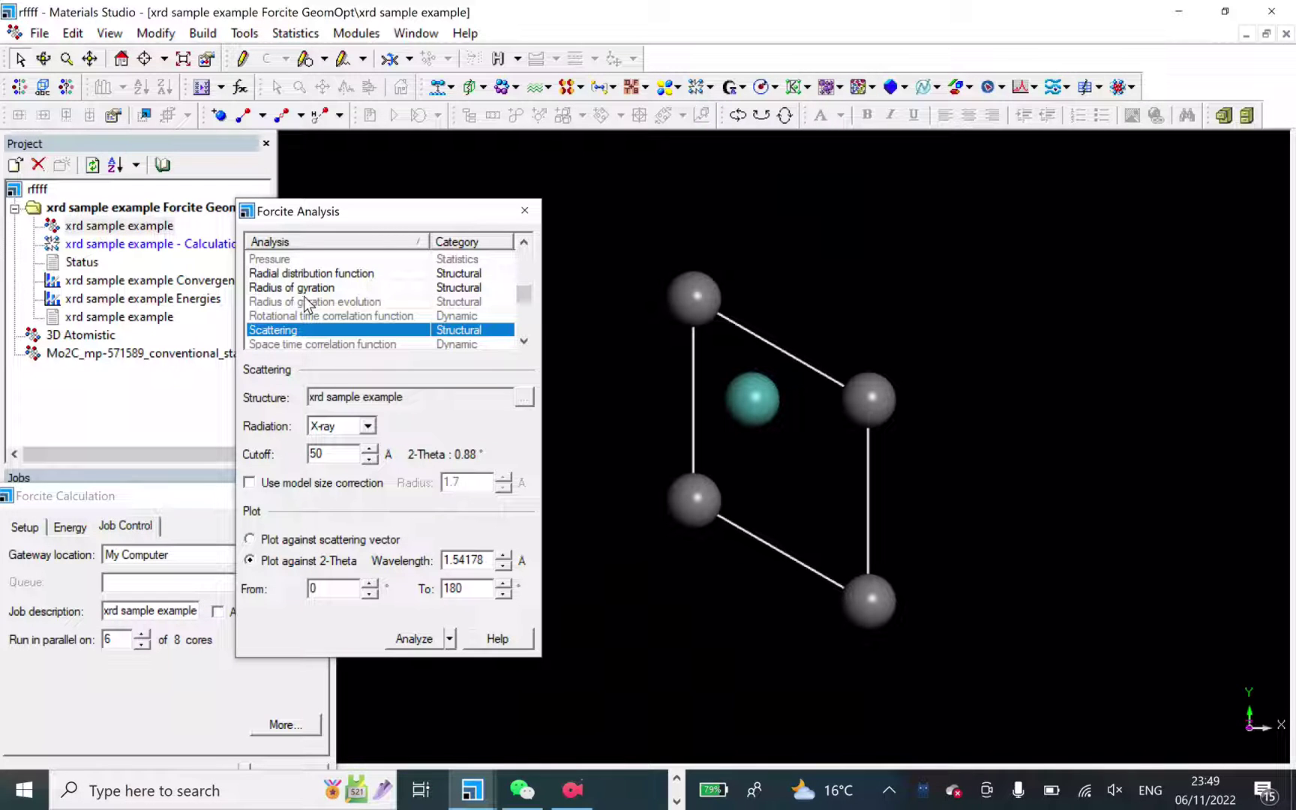
{"action": "left_click", "coordinate": [524, 342]}
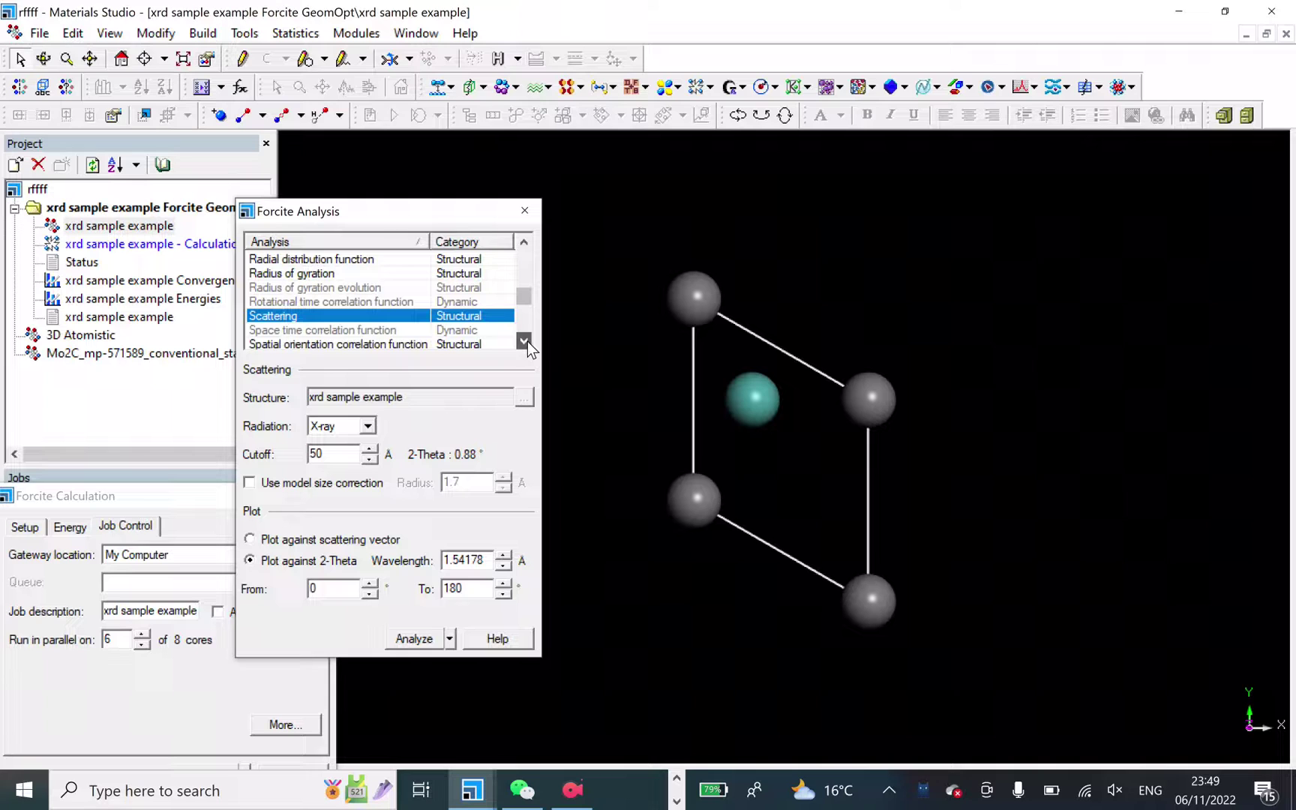
{"action": "left_click", "coordinate": [524, 341]}
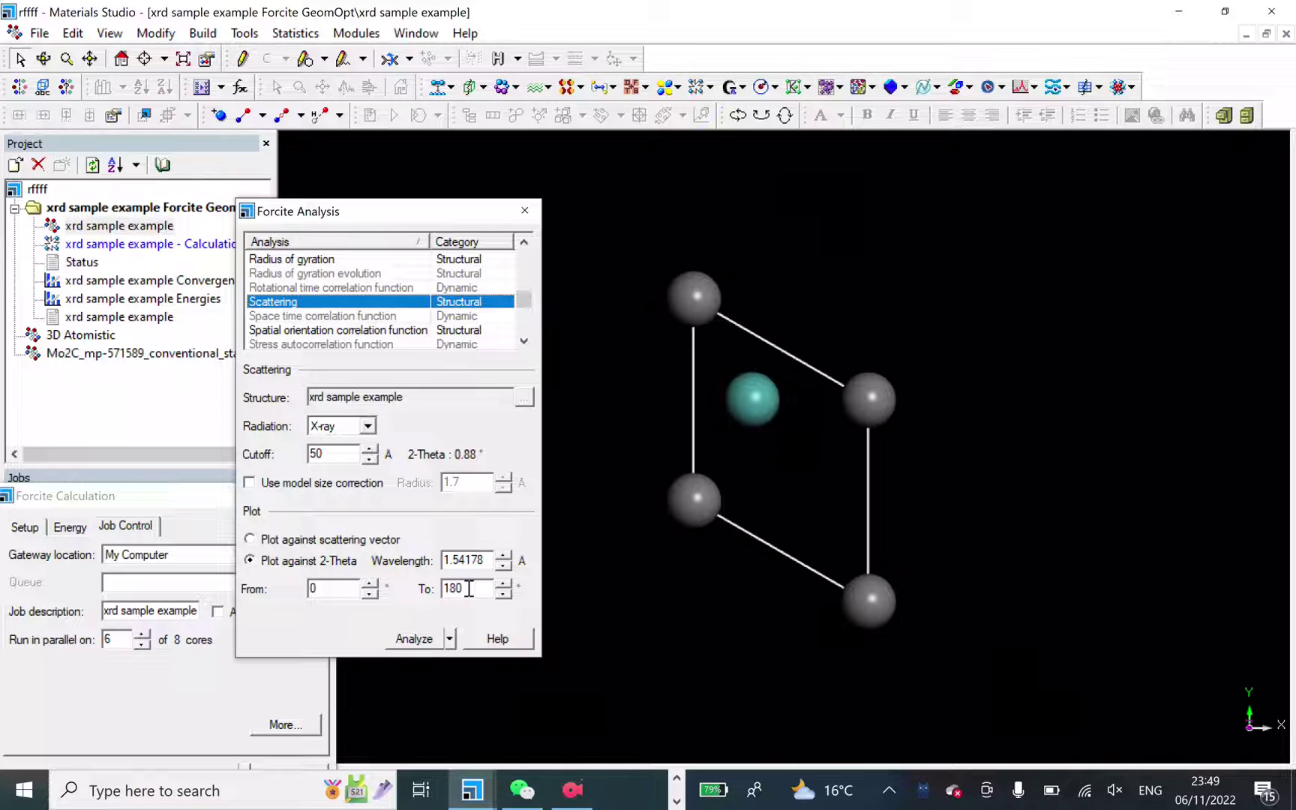
Step: Run the X-ray scattering analysis plotted against 2-Theta from 0 to 180° with a 1.54178 Å wavelength and a 50 Å cutoff
{"action": "left_click_drag", "start_coordinate": [465, 589], "coordinate": [442, 591]}
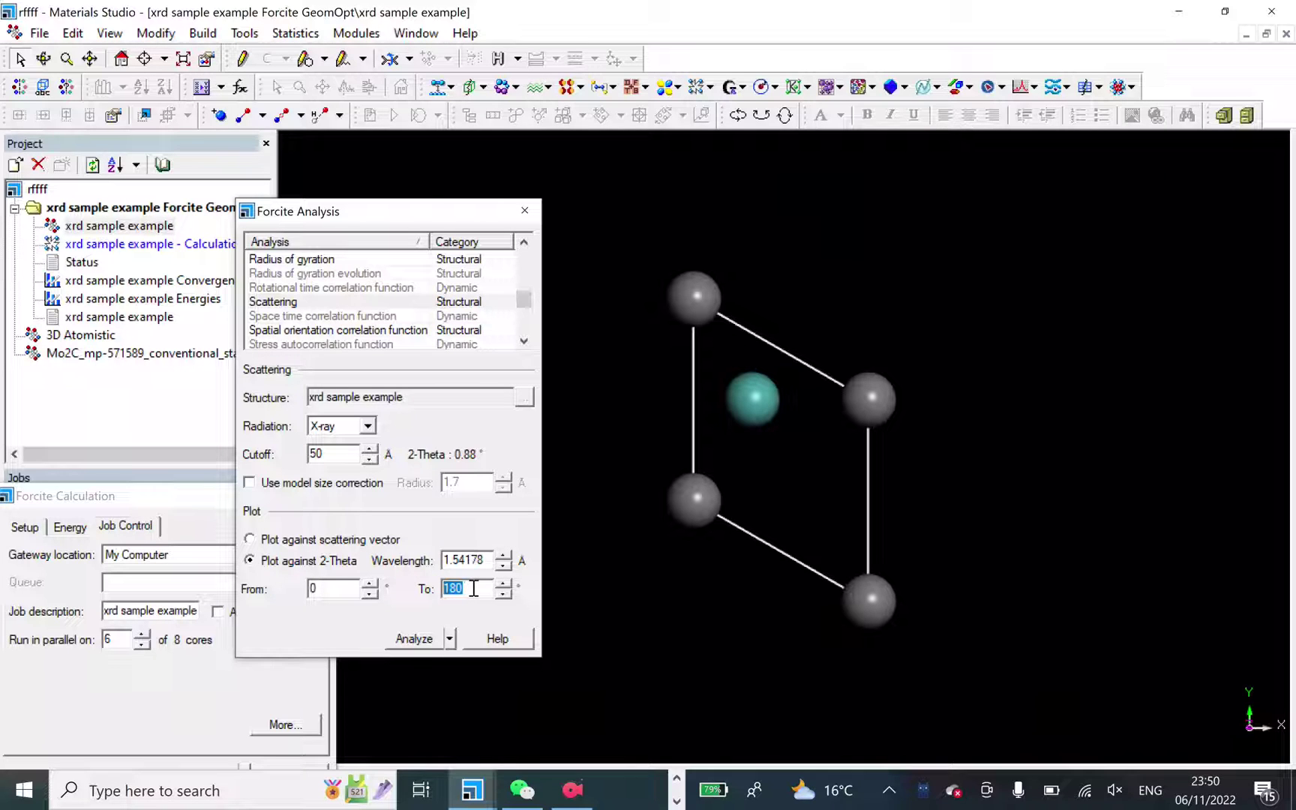
{"action": "left_click_drag", "start_coordinate": [474, 588], "coordinate": [453, 592]}
{"action": "left_click", "coordinate": [459, 562]}
{"action": "left_click_drag", "start_coordinate": [426, 217], "coordinate": [262, 257]}
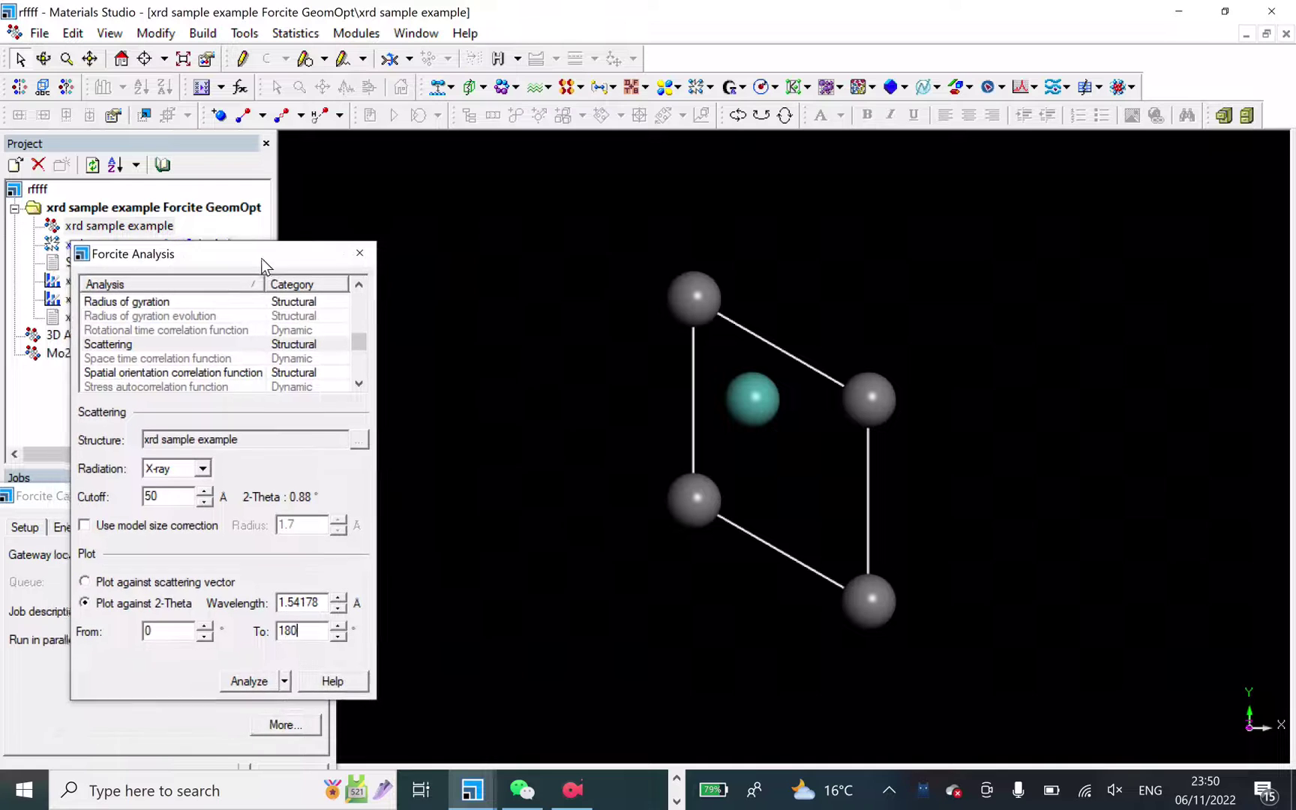
{"action": "left_click", "coordinate": [249, 681]}
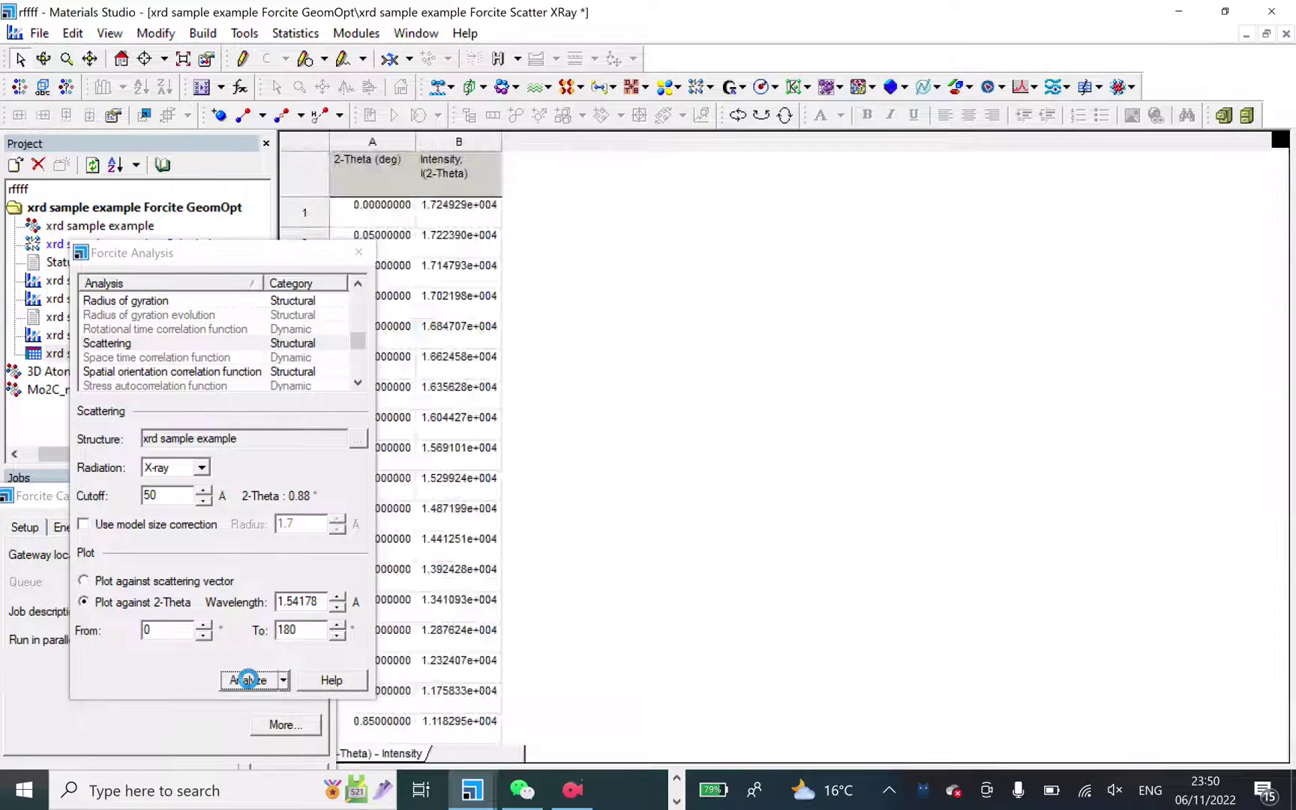
Step: Move the Forcite Analysis and Calculation dialogs off the chart and examine the X-ray intensity versus 2-Theta pattern
{"action": "left_click", "coordinate": [270, 255]}
{"action": "left_click_drag", "start_coordinate": [270, 256], "coordinate": [138, 353]}
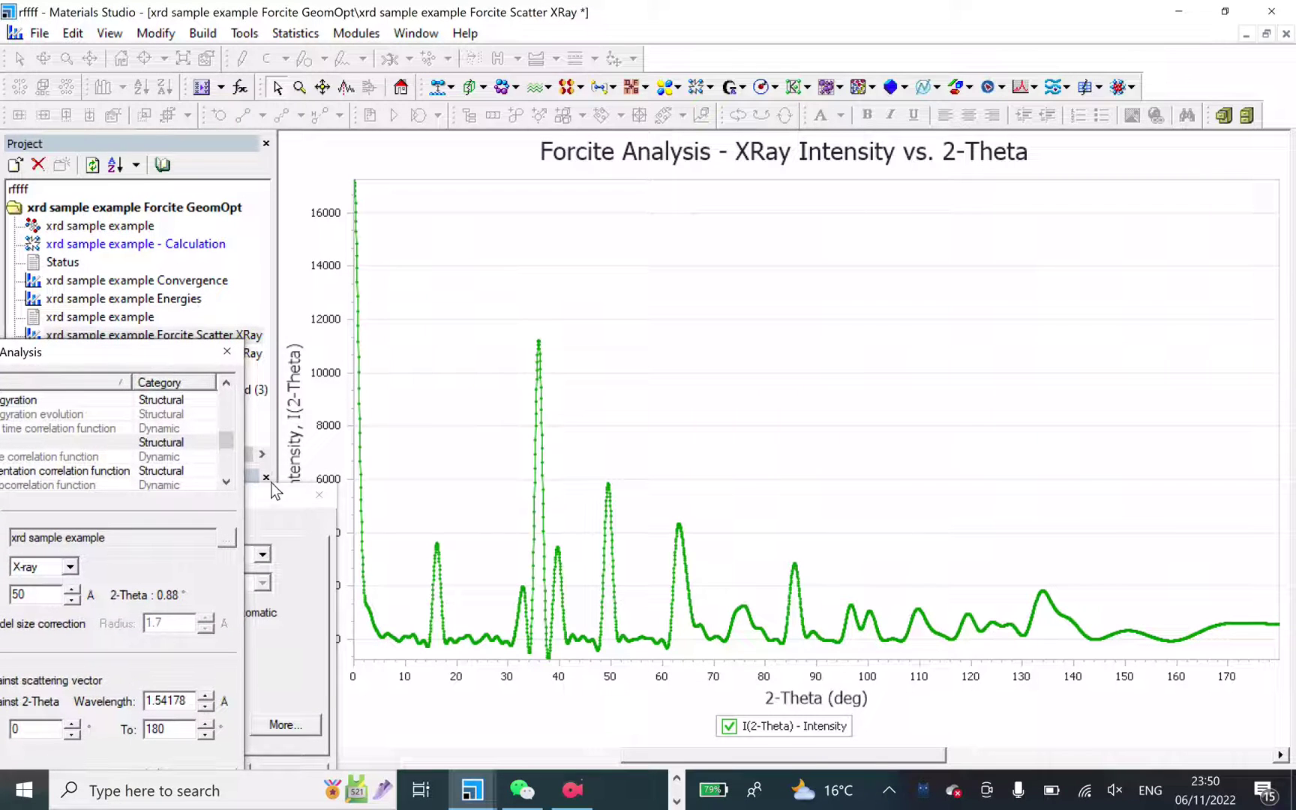
{"action": "left_click_drag", "start_coordinate": [267, 497], "coordinate": [216, 575]}
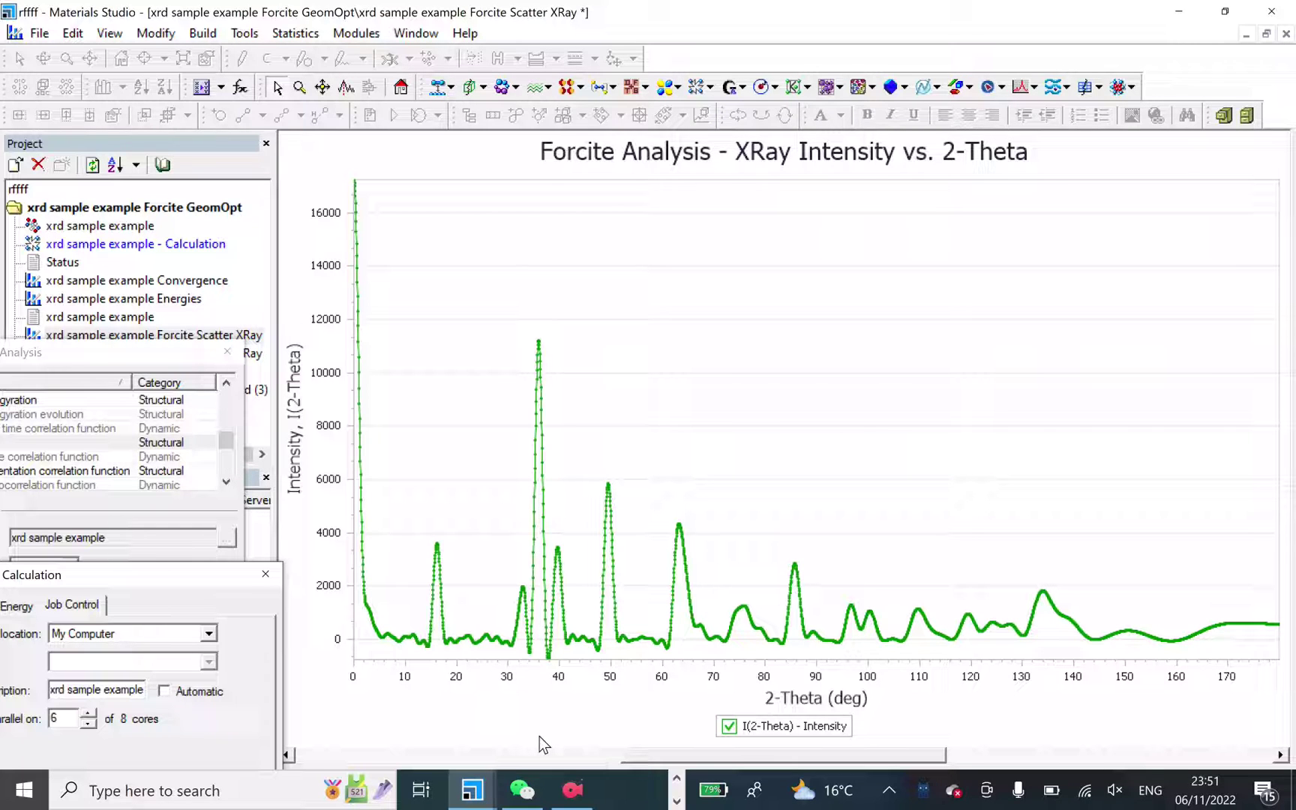
{"action": "mouse_move", "coordinate": [573, 789]}
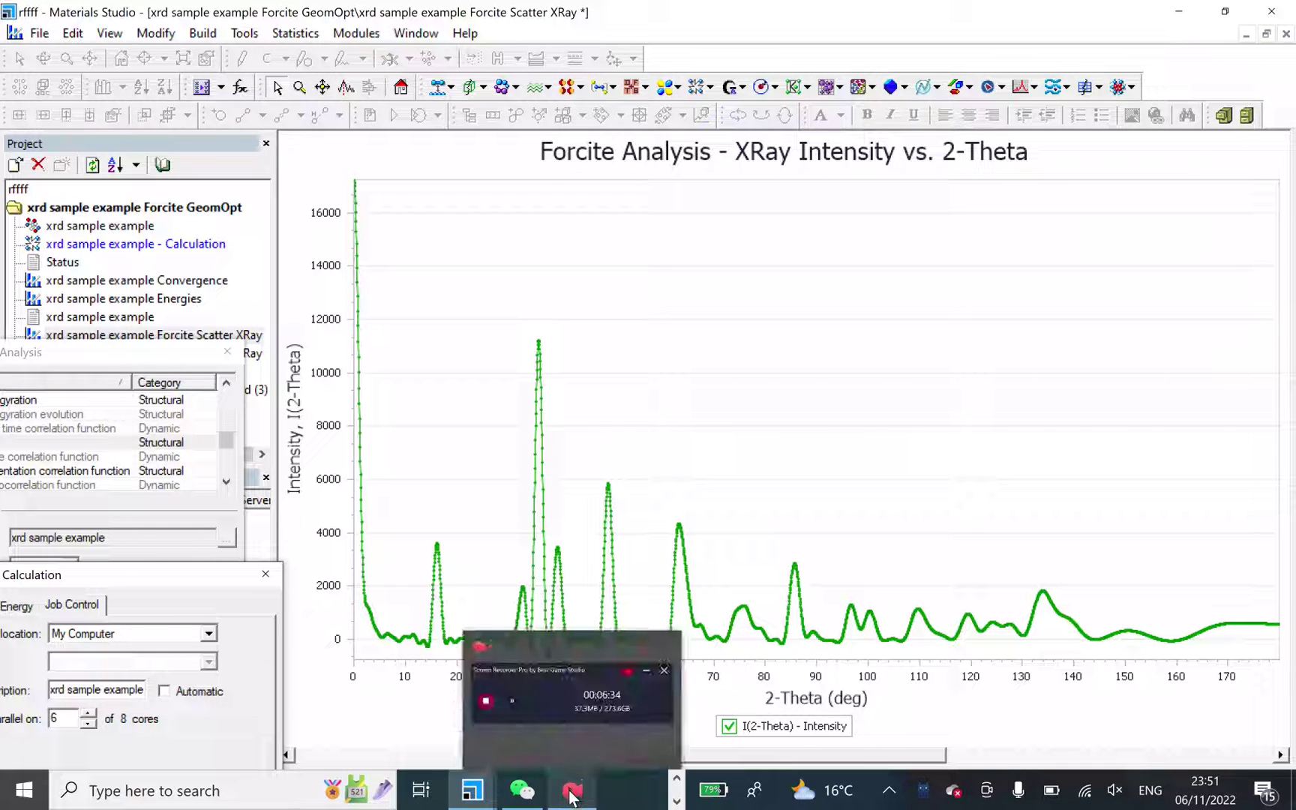